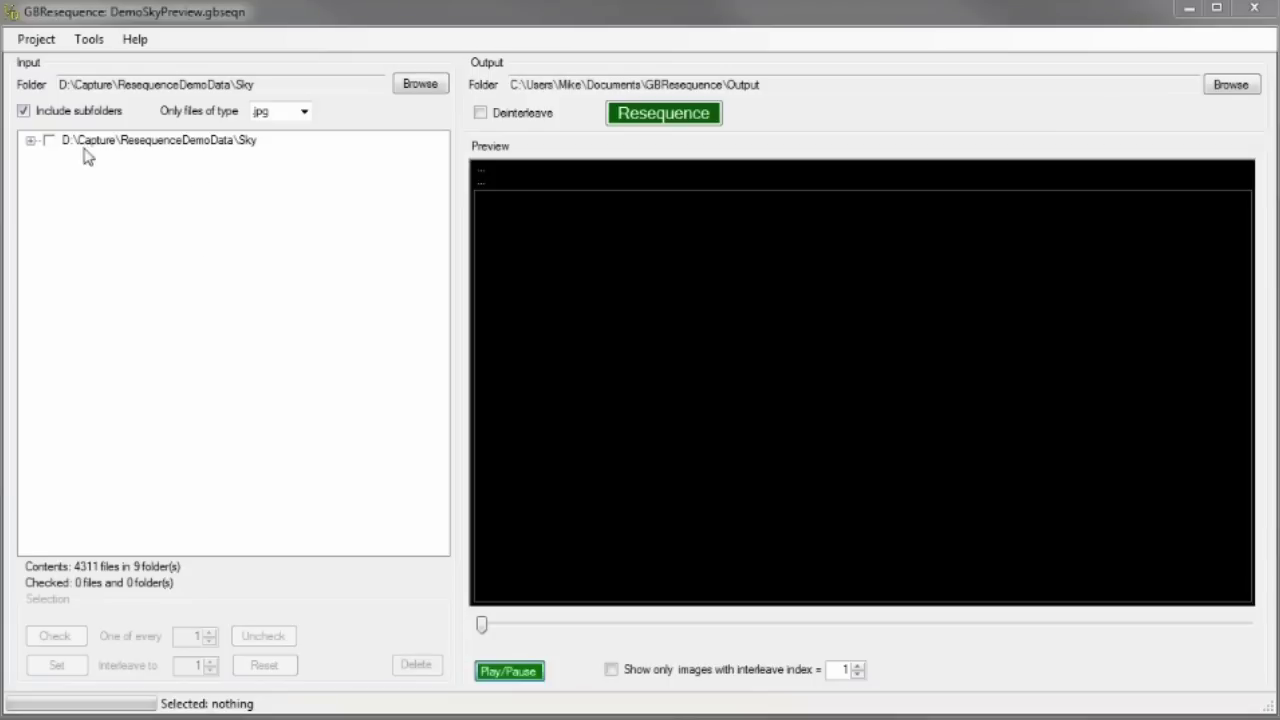
Step: Expand the Sky root node and its 101224_0655 subfolder in the Input tree
{"action": "left_click", "coordinate": [31, 142]}
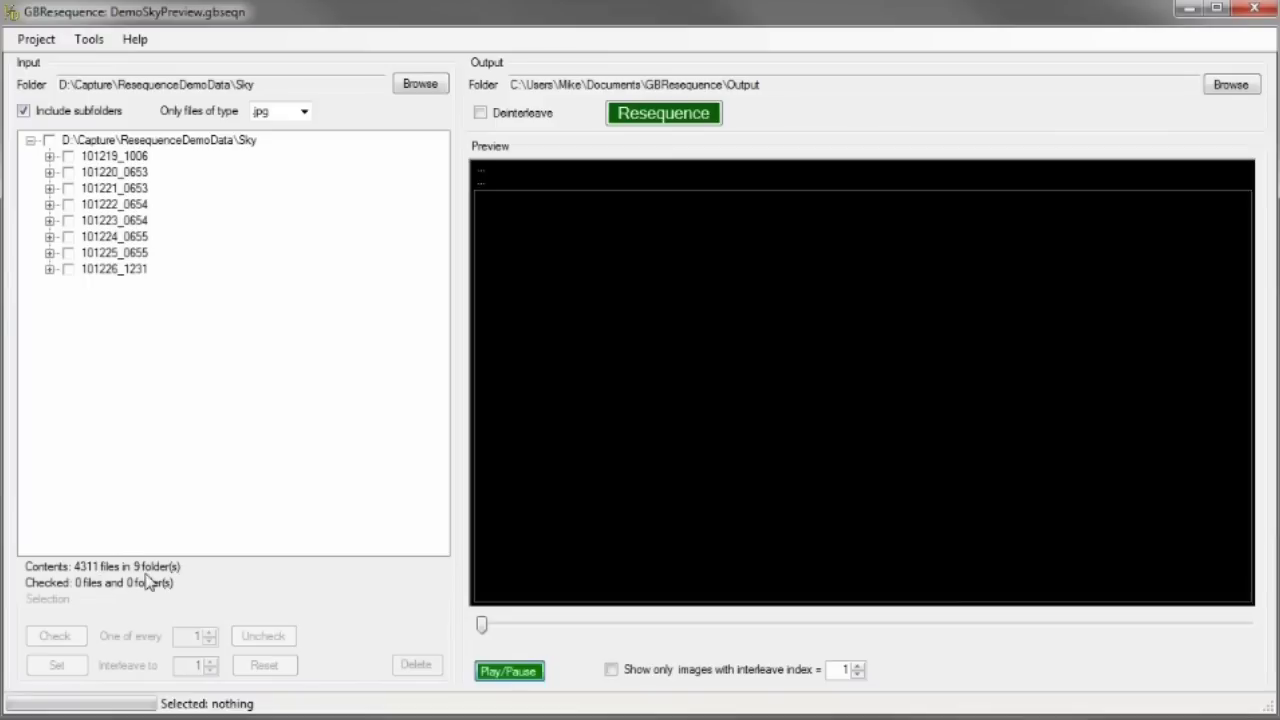
{"action": "left_click", "coordinate": [50, 237]}
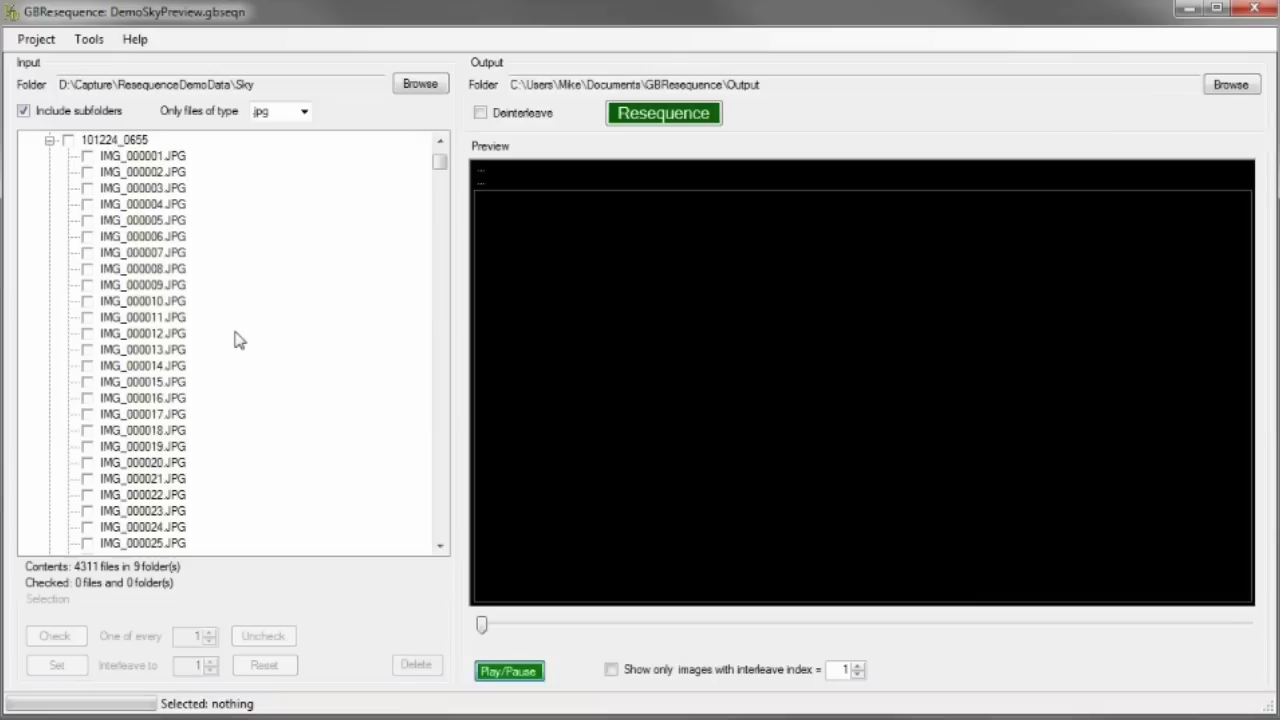
{"action": "scroll", "coordinate": [238, 338], "scroll_direction": "up", "scroll_amount": 2}
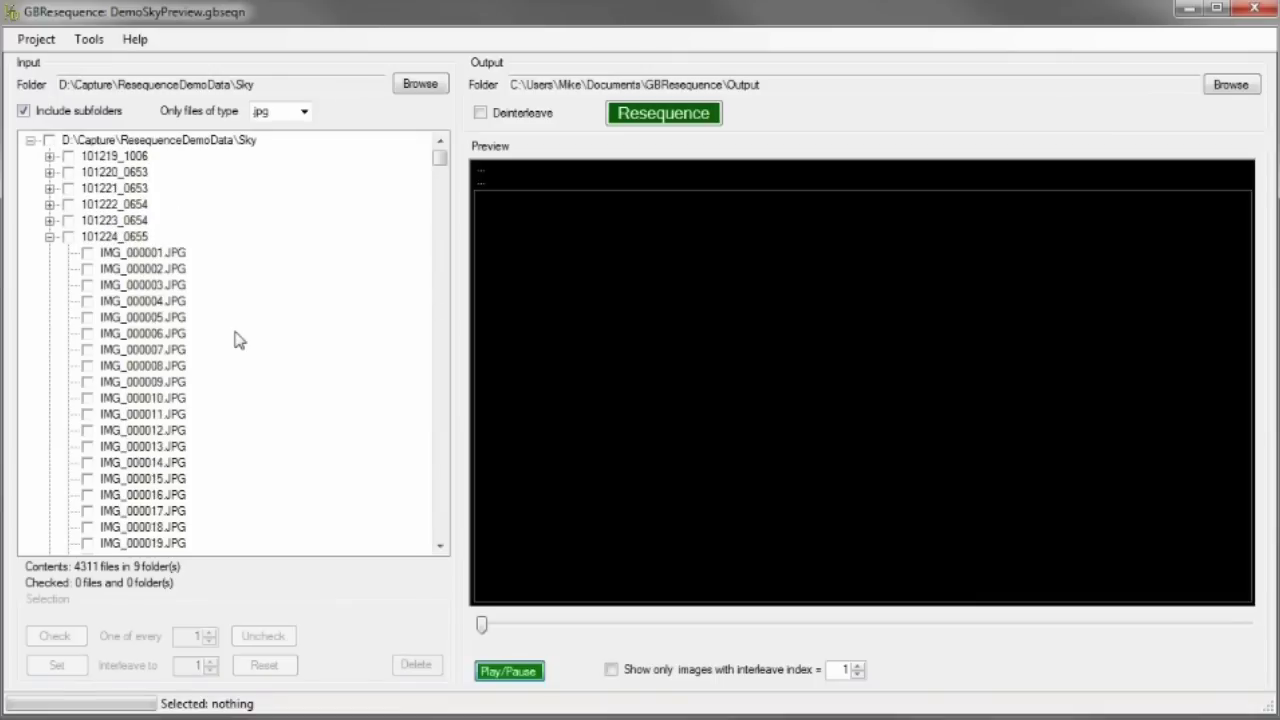
Step: Check folder 101224_0655 and play its sky preview, scrubbing ahead to later frames
{"action": "left_click", "coordinate": [70, 242]}
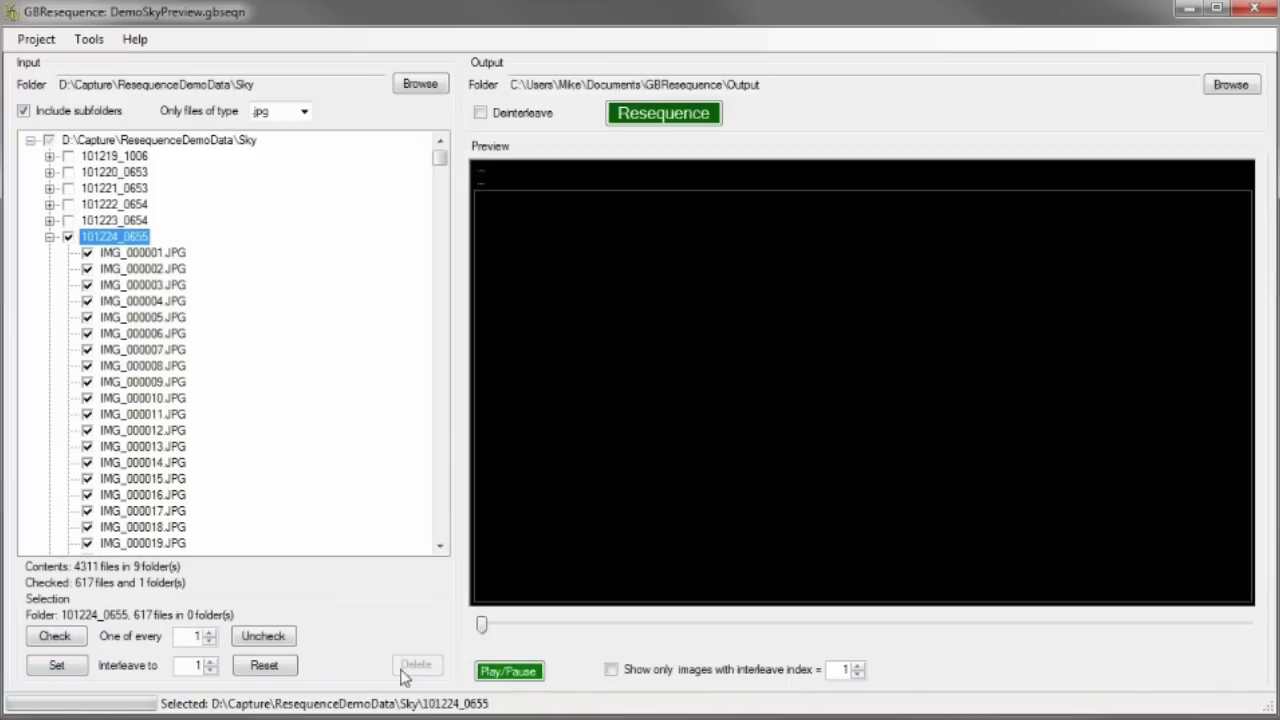
{"action": "left_click", "coordinate": [505, 674]}
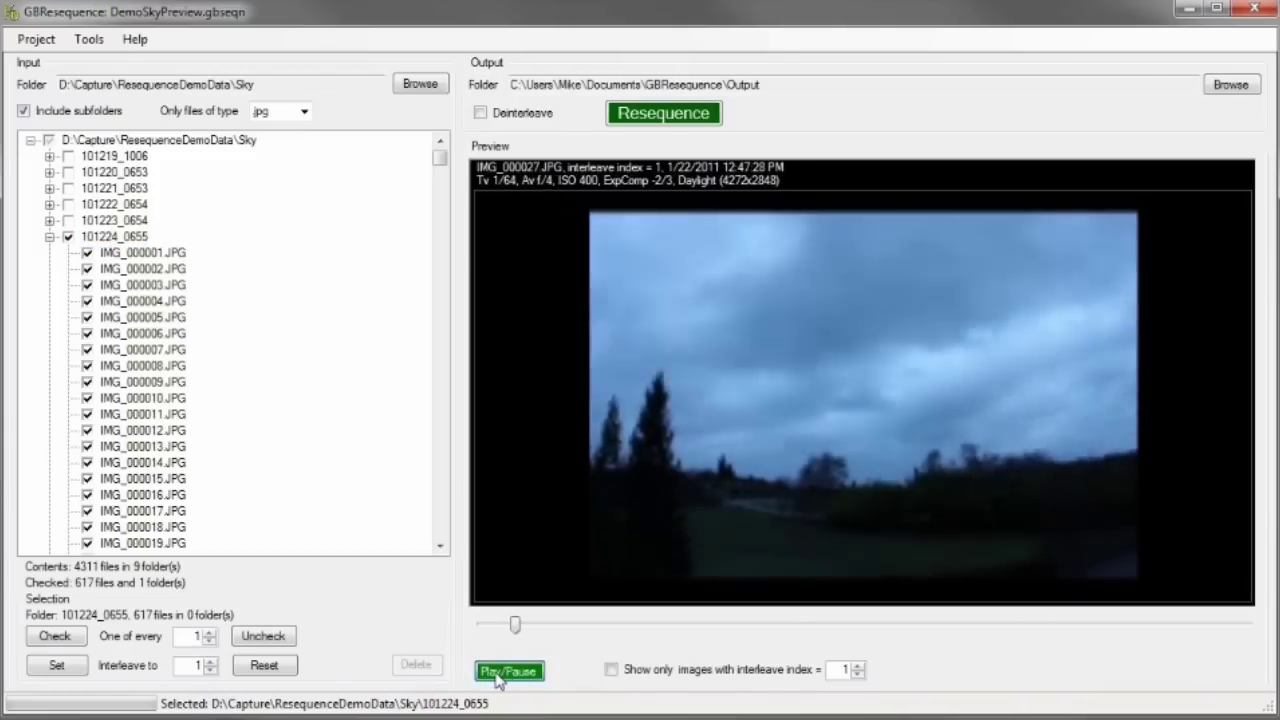
{"action": "mouse_move", "coordinate": [525, 625]}
{"action": "left_mouse_down"}
{"action": "mouse_move", "coordinate": [1008, 657]}
{"action": "mouse_move", "coordinate": [742, 626]}
{"action": "mouse_move", "coordinate": [962, 624]}
{"action": "left_mouse_up"}
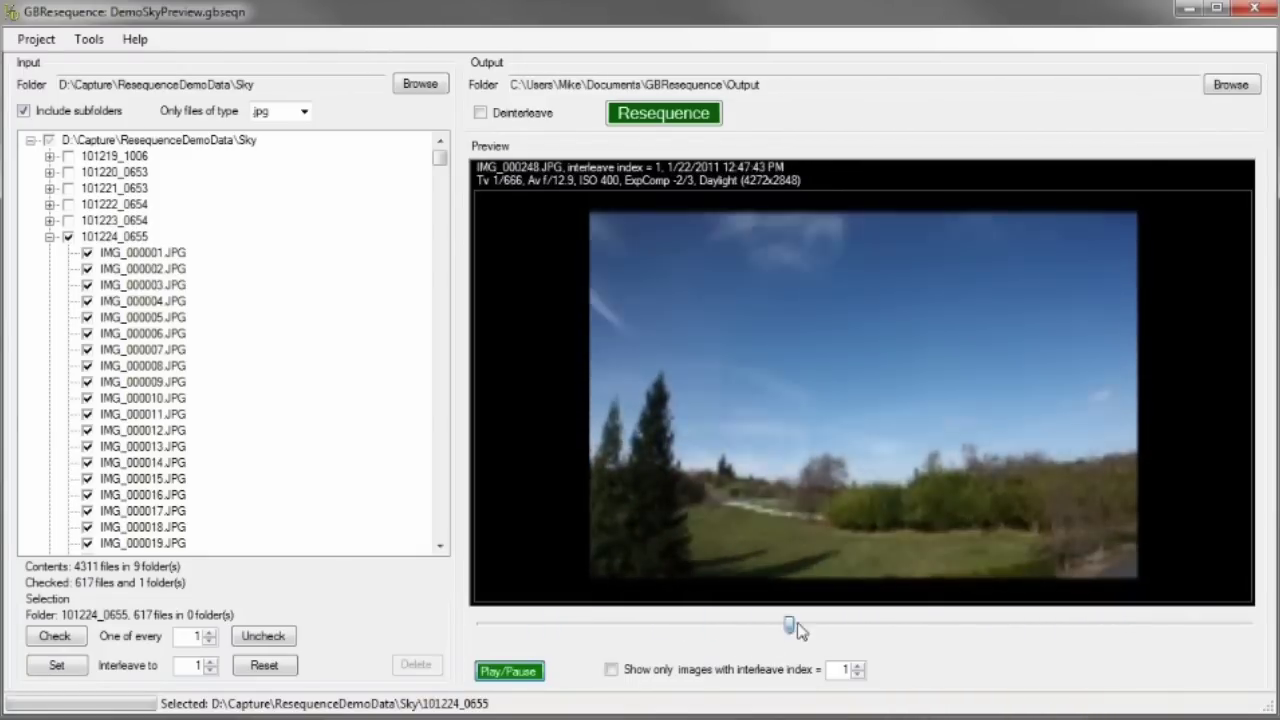
Step: Also check folders 101223_0654 and 101225_0655, then replay and scrub the preview back
{"action": "left_click", "coordinate": [49, 237]}
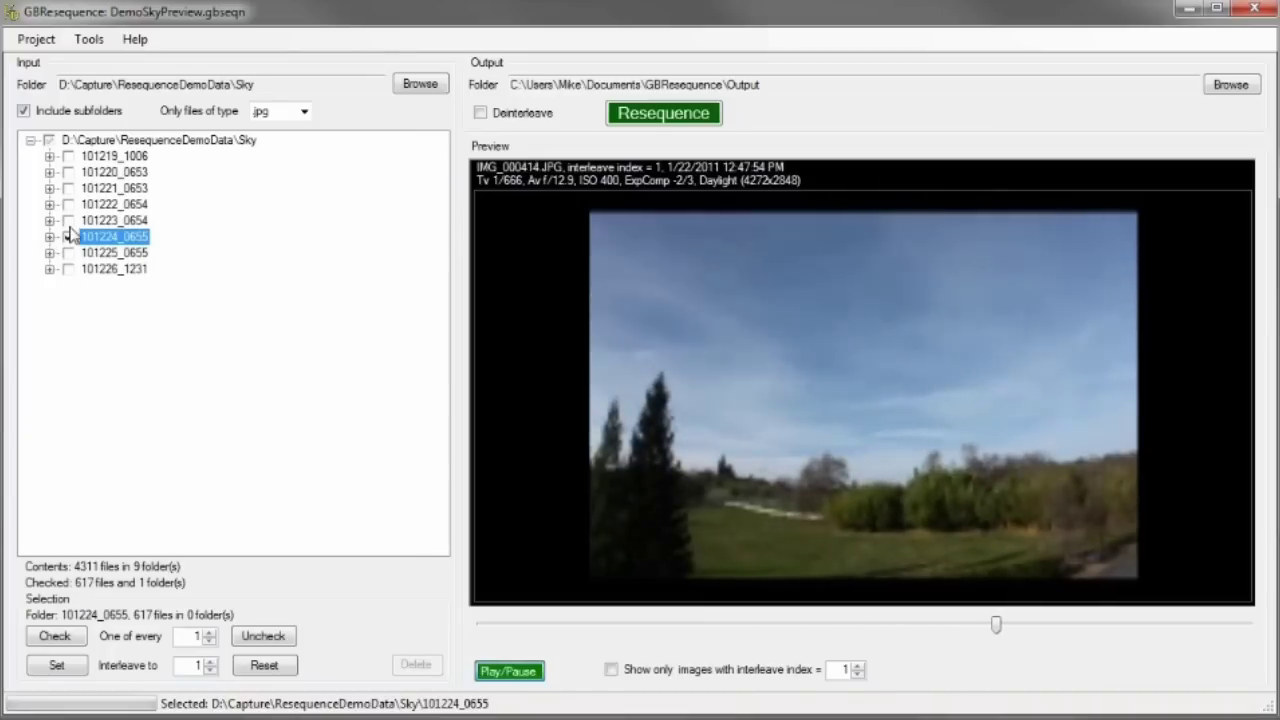
{"action": "left_click", "coordinate": [67, 220]}
{"action": "left_click", "coordinate": [68, 253]}
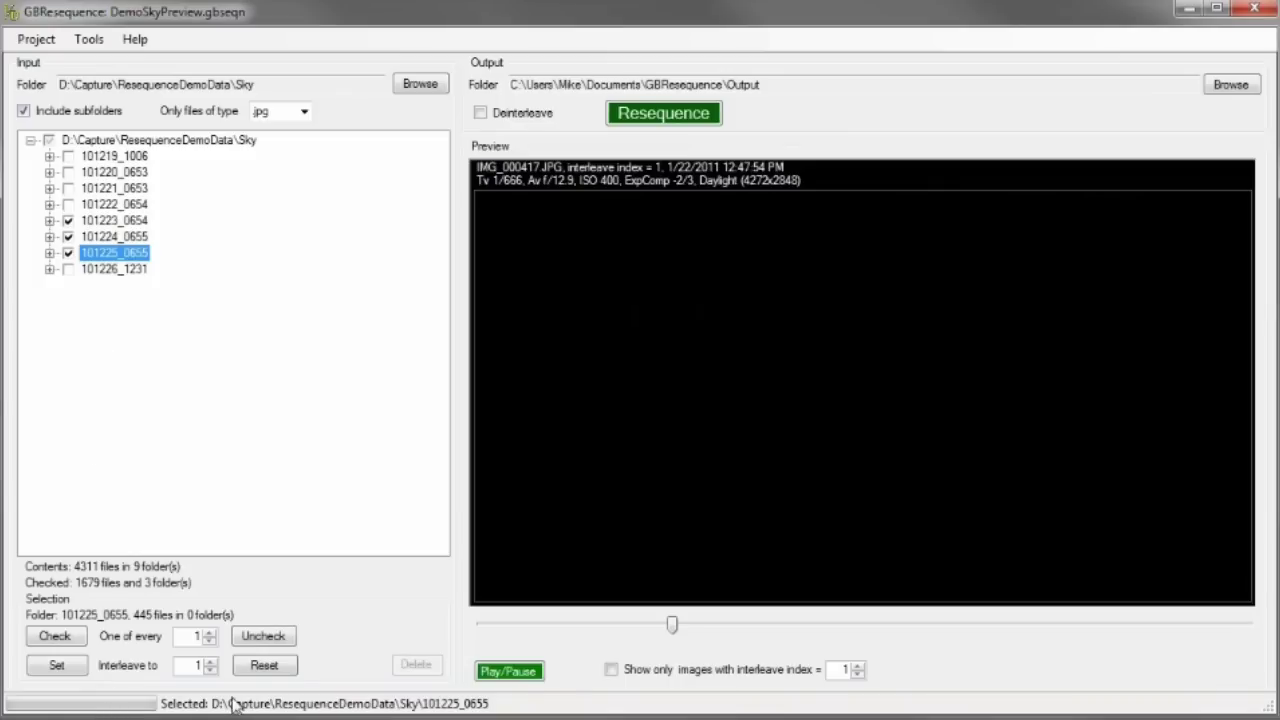
{"action": "left_click", "coordinate": [527, 673]}
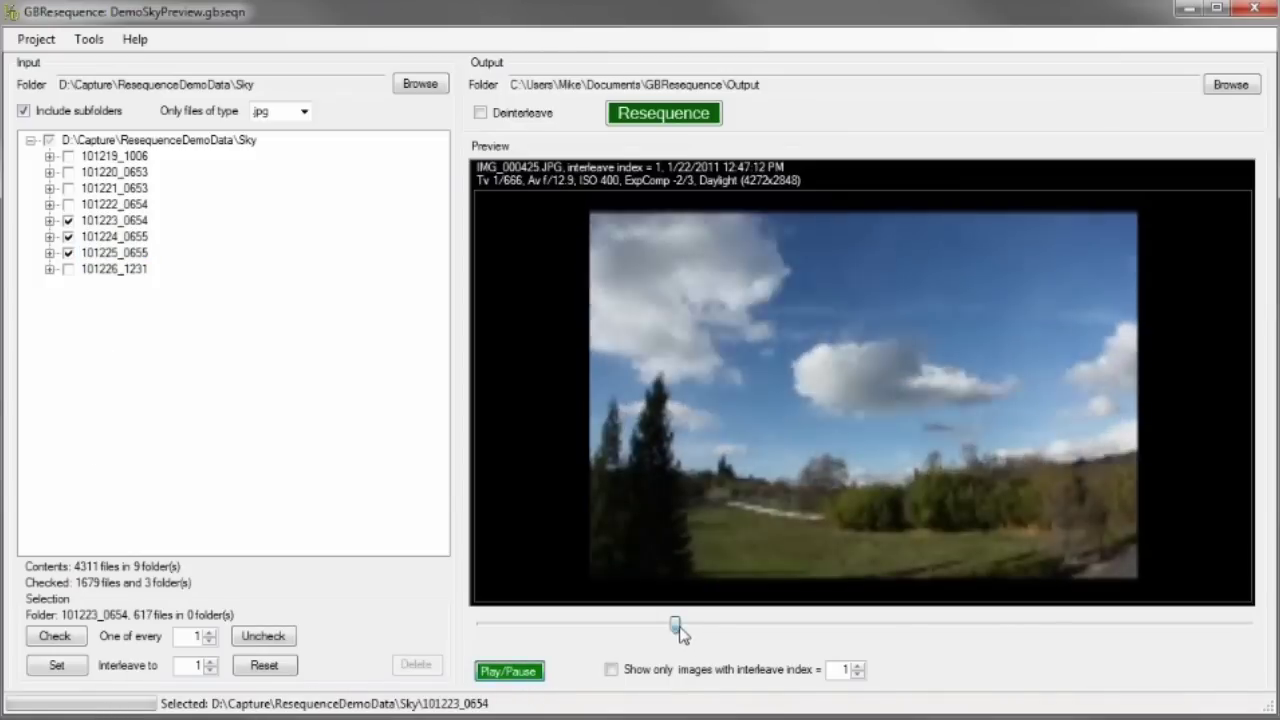
{"action": "mouse_move", "coordinate": [677, 624]}
{"action": "left_mouse_down"}
{"action": "mouse_move", "coordinate": [491, 622]}
{"action": "mouse_move", "coordinate": [910, 640]}
{"action": "mouse_move", "coordinate": [1243, 620]}
{"action": "mouse_move", "coordinate": [1155, 645]}
{"action": "mouse_move", "coordinate": [481, 625]}
{"action": "left_mouse_up"}
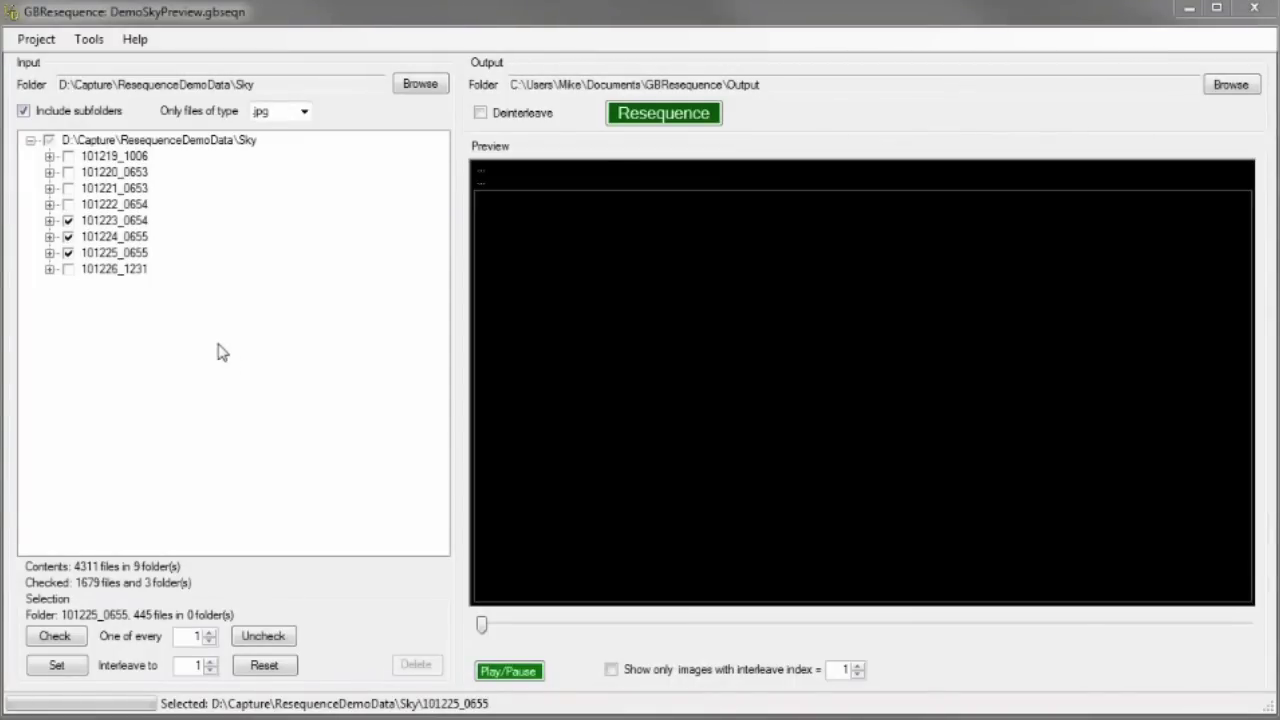
Step: Load DemoPumpkinRename.gbseqn, then expand and select the PumpkinTest root folder
{"action": "left_click", "coordinate": [36, 40]}
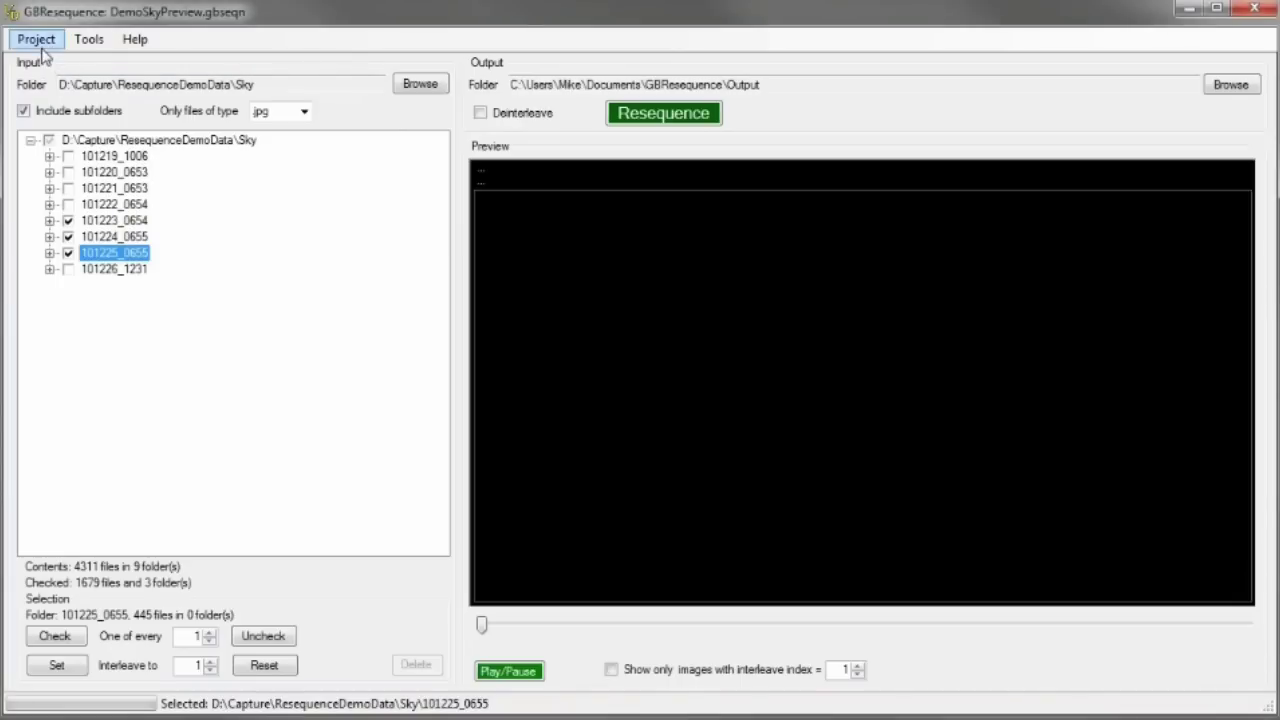
{"action": "left_click", "coordinate": [36, 39]}
{"action": "left_click", "coordinate": [52, 90]}
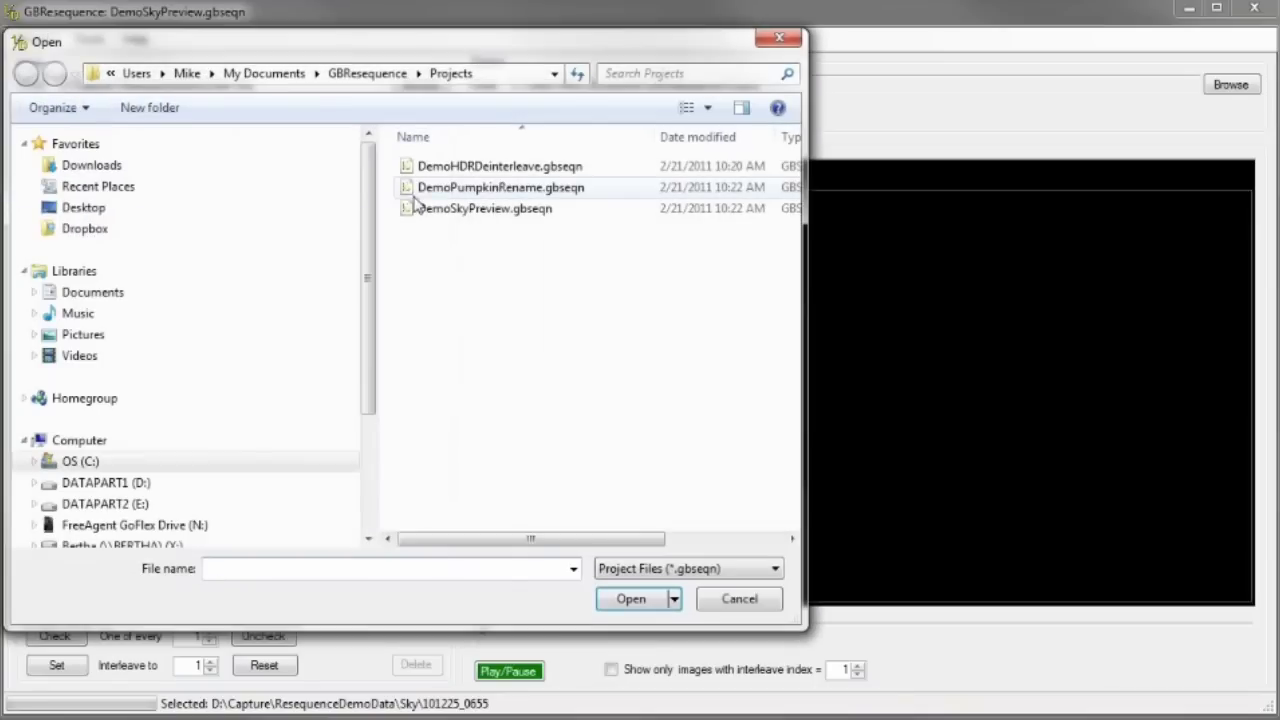
{"action": "double_click", "coordinate": [434, 190]}
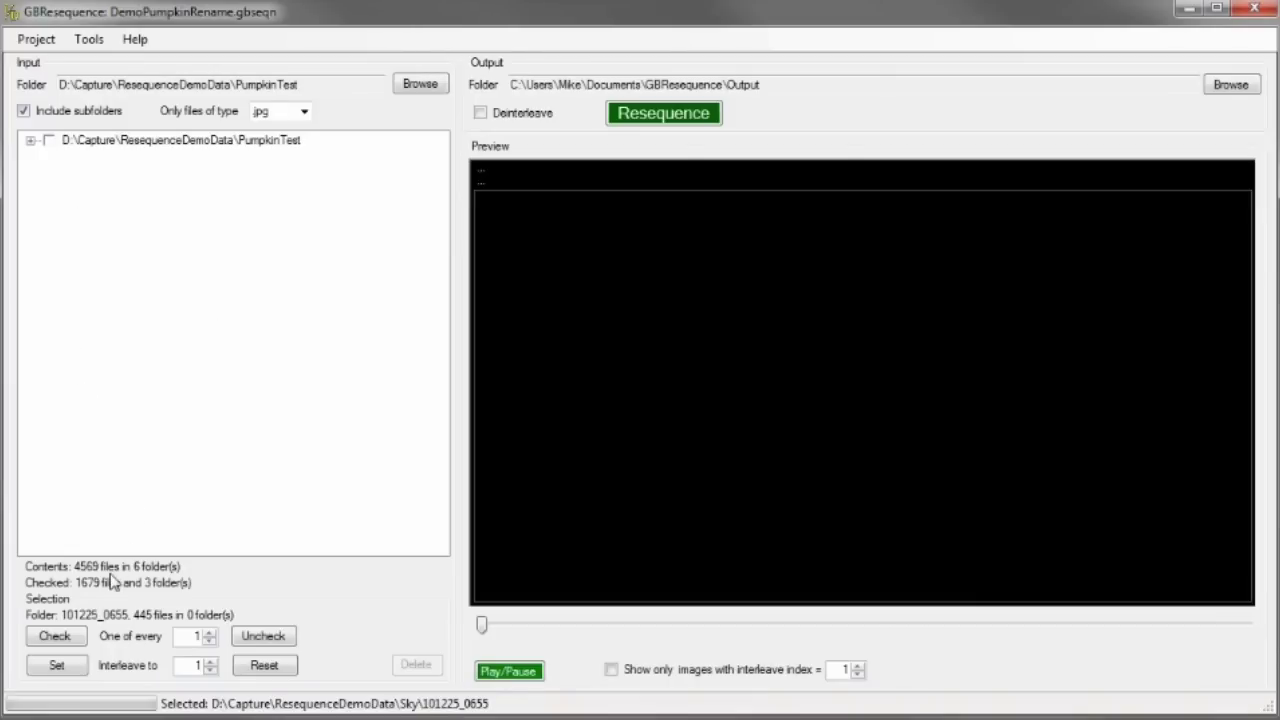
{"action": "left_click", "coordinate": [31, 141]}
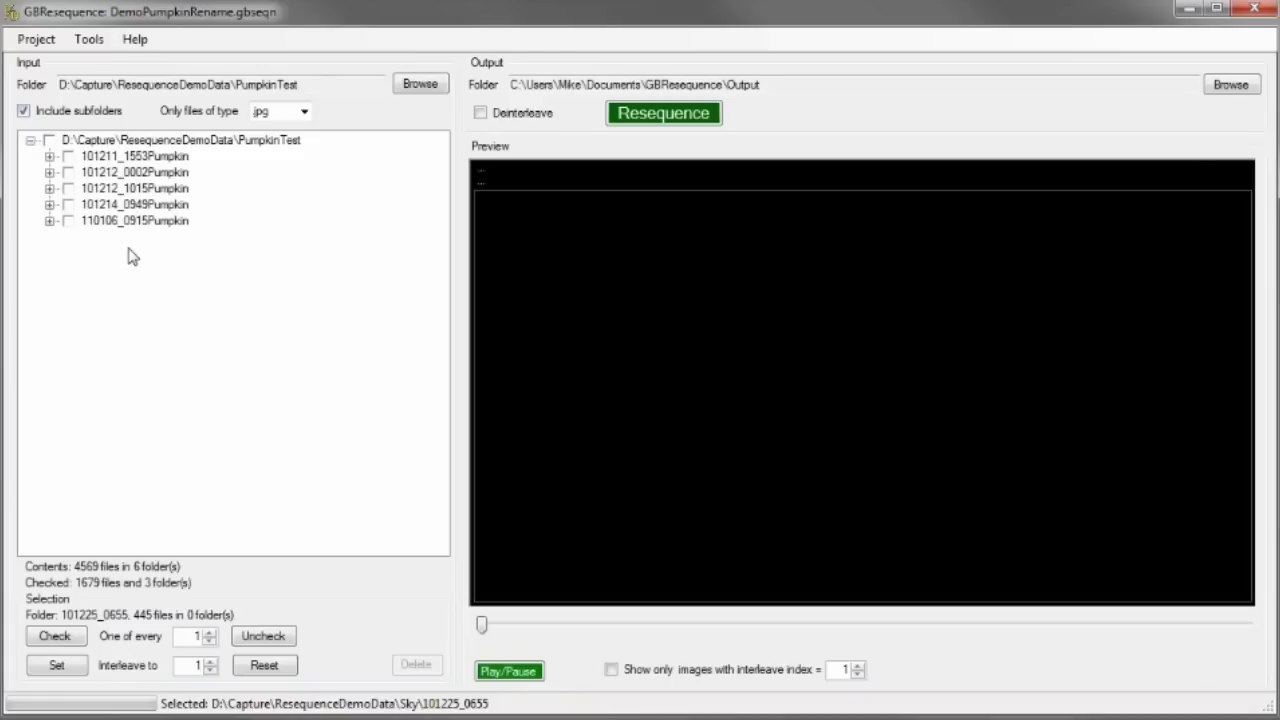
{"action": "left_click", "coordinate": [185, 141]}
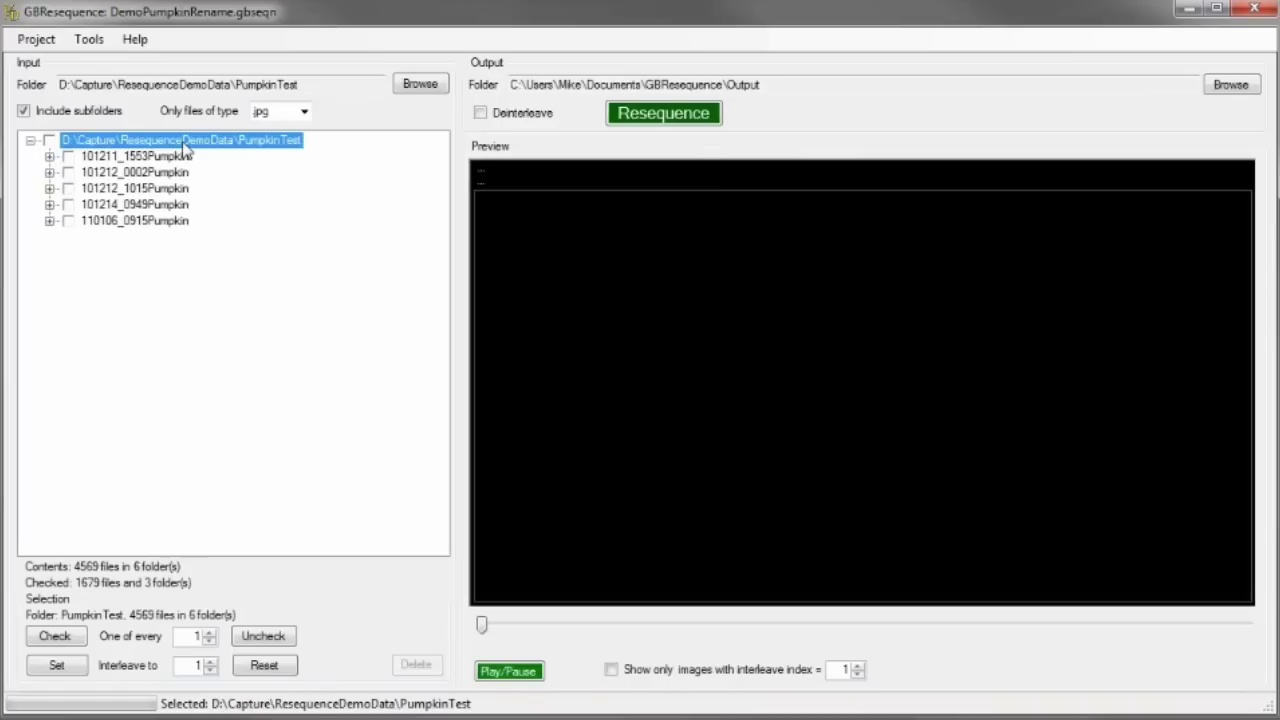
Step: Check one of every 10 PumpkinTest images (457 files) and expand 101211_1553Pumpkin
{"action": "double_click", "coordinate": [210, 633]}
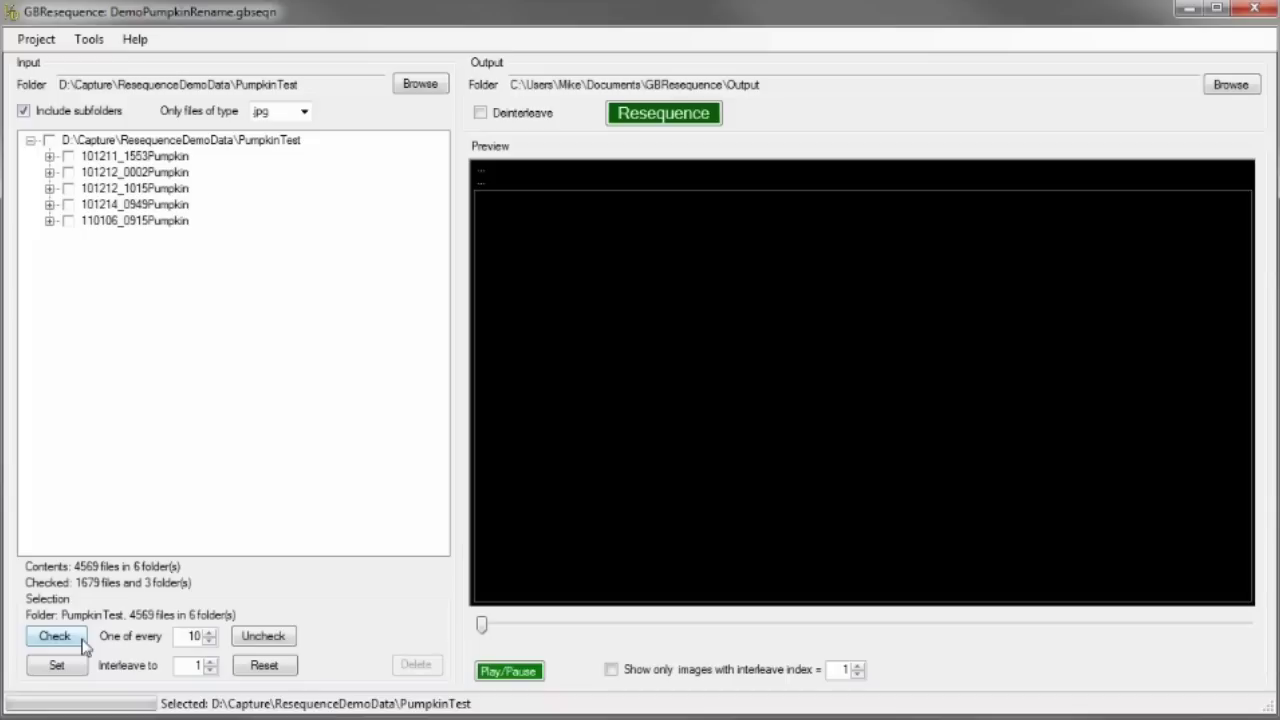
{"action": "left_click", "coordinate": [82, 641]}
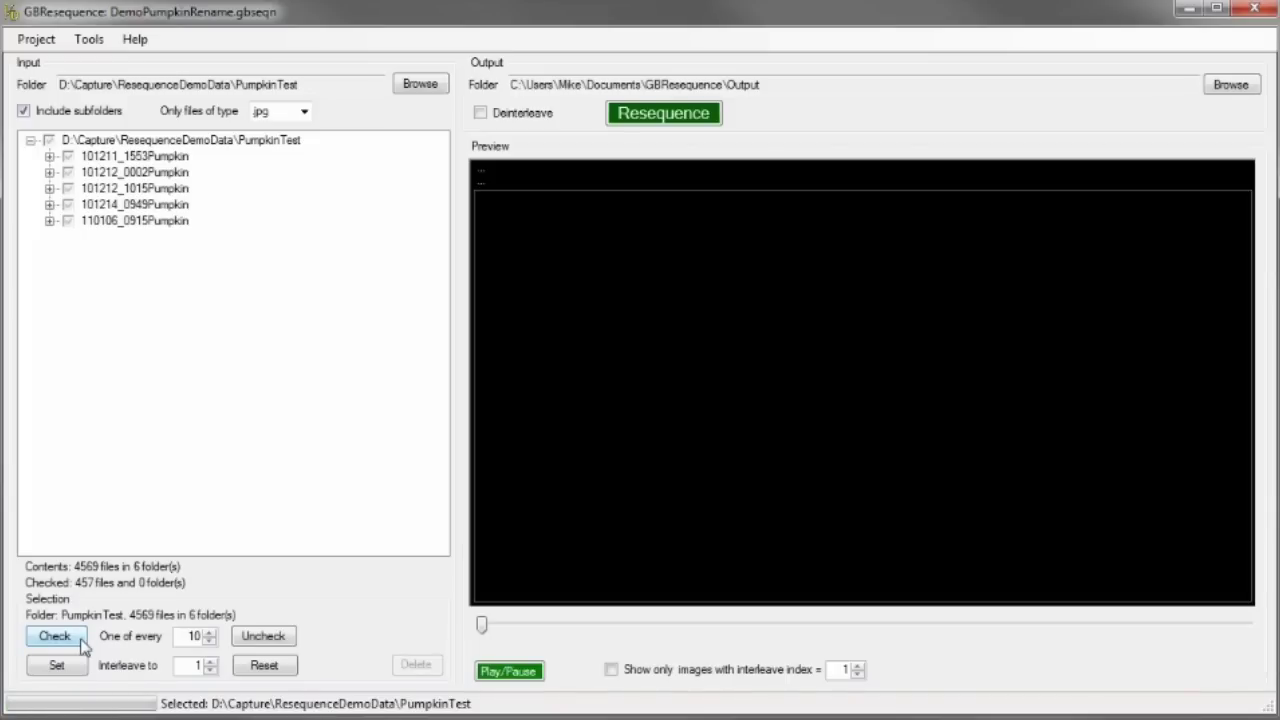
{"action": "left_click", "coordinate": [49, 157]}
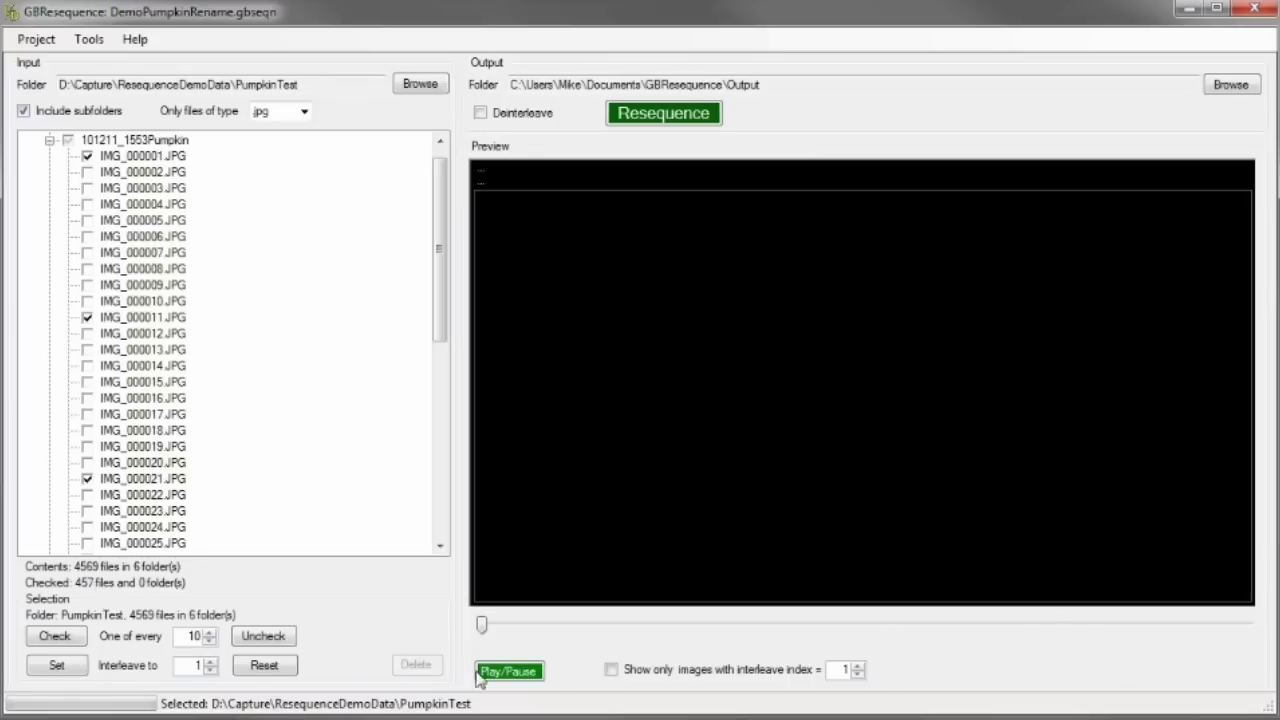
Step: Play the pumpkin preview, pause at IMG_000211, and uncheck images from there on
{"action": "left_click", "coordinate": [512, 680]}
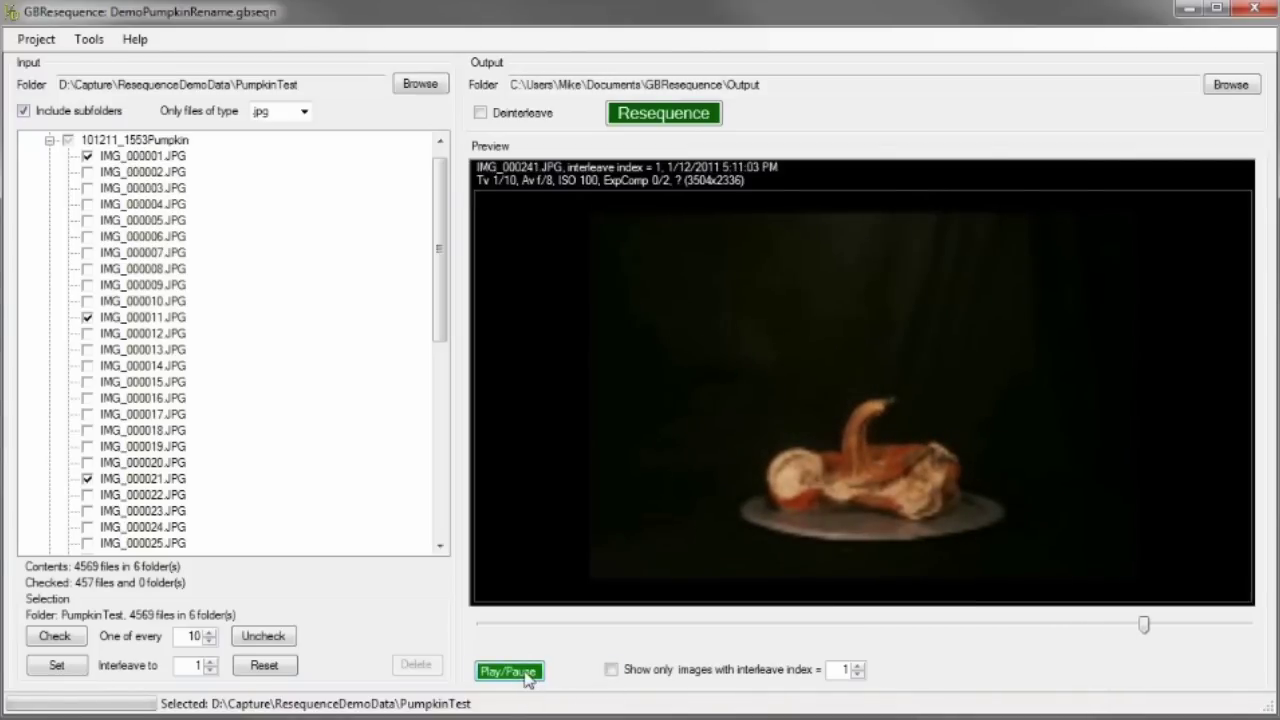
{"action": "left_click", "coordinate": [527, 673]}
{"action": "left_click_drag", "start_coordinate": [1144, 624], "coordinate": [1139, 626]}
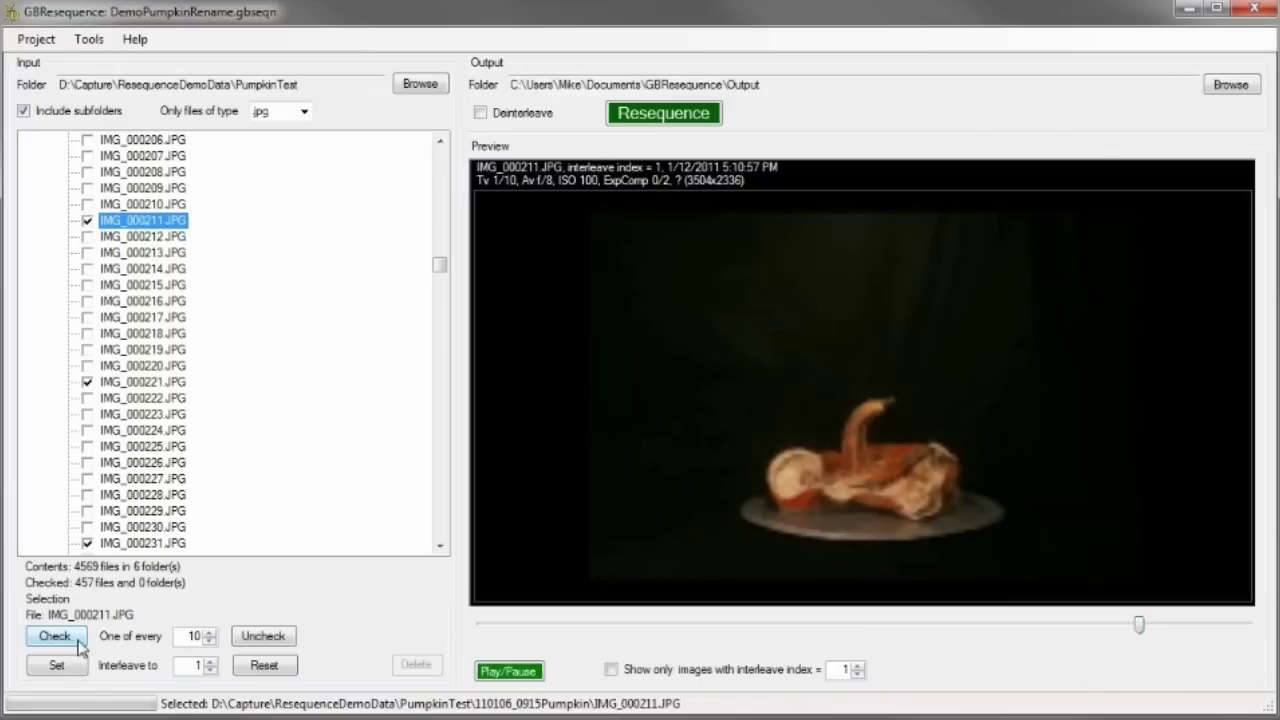
{"action": "left_click", "coordinate": [252, 640]}
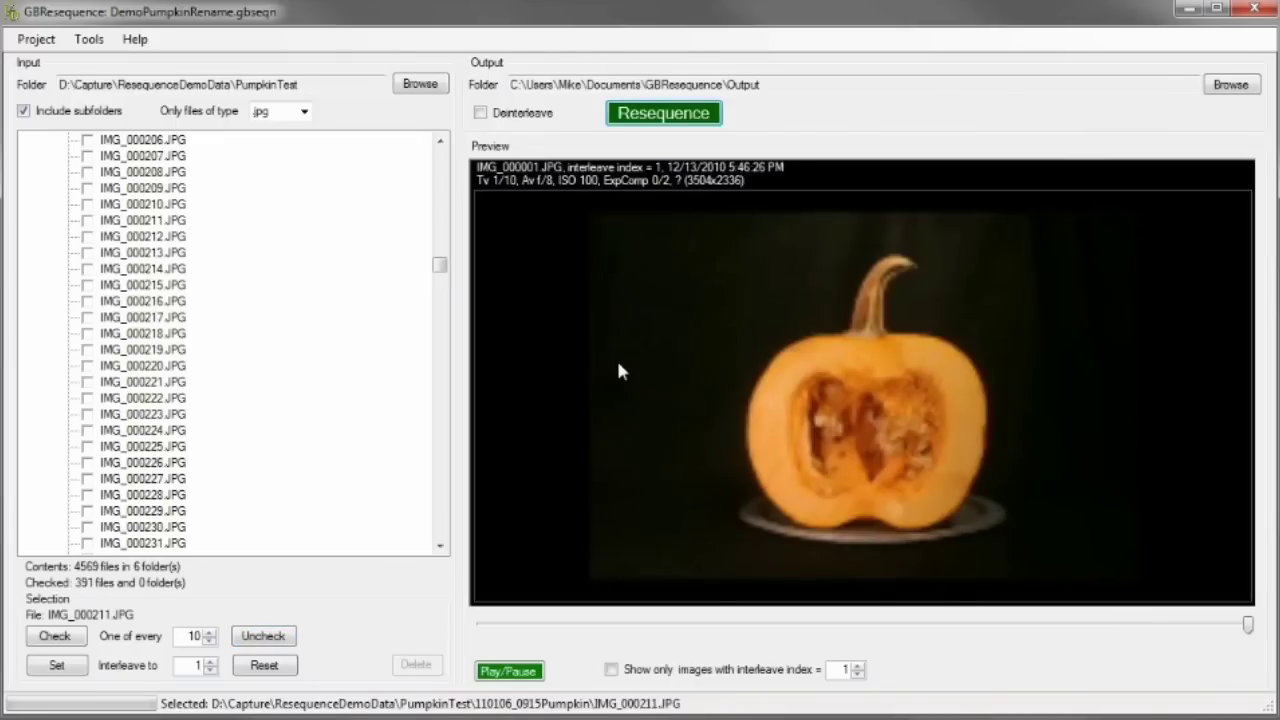
Step: Set GBResequence > Output as the destination folder and run Resequence on the 391 images
{"action": "left_click", "coordinate": [1231, 85]}
{"action": "left_click_drag", "start_coordinate": [1040, 330], "coordinate": [1045, 425]}
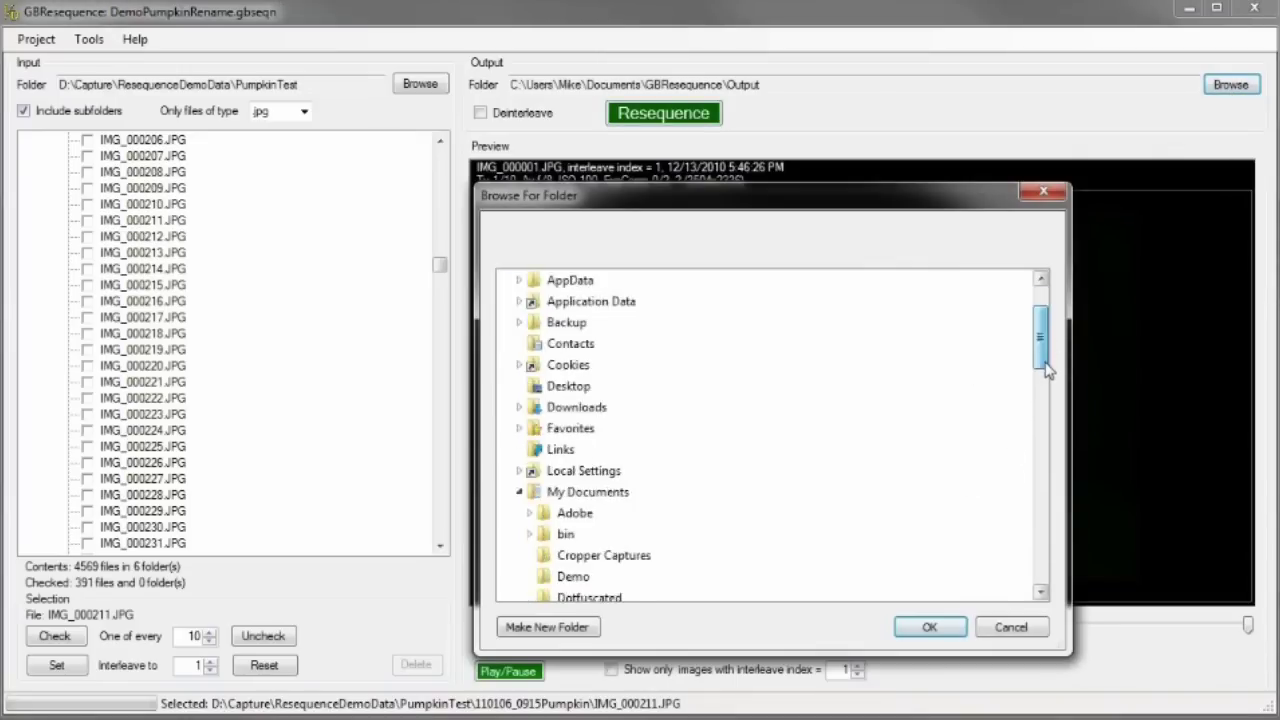
{"action": "left_click", "coordinate": [638, 410]}
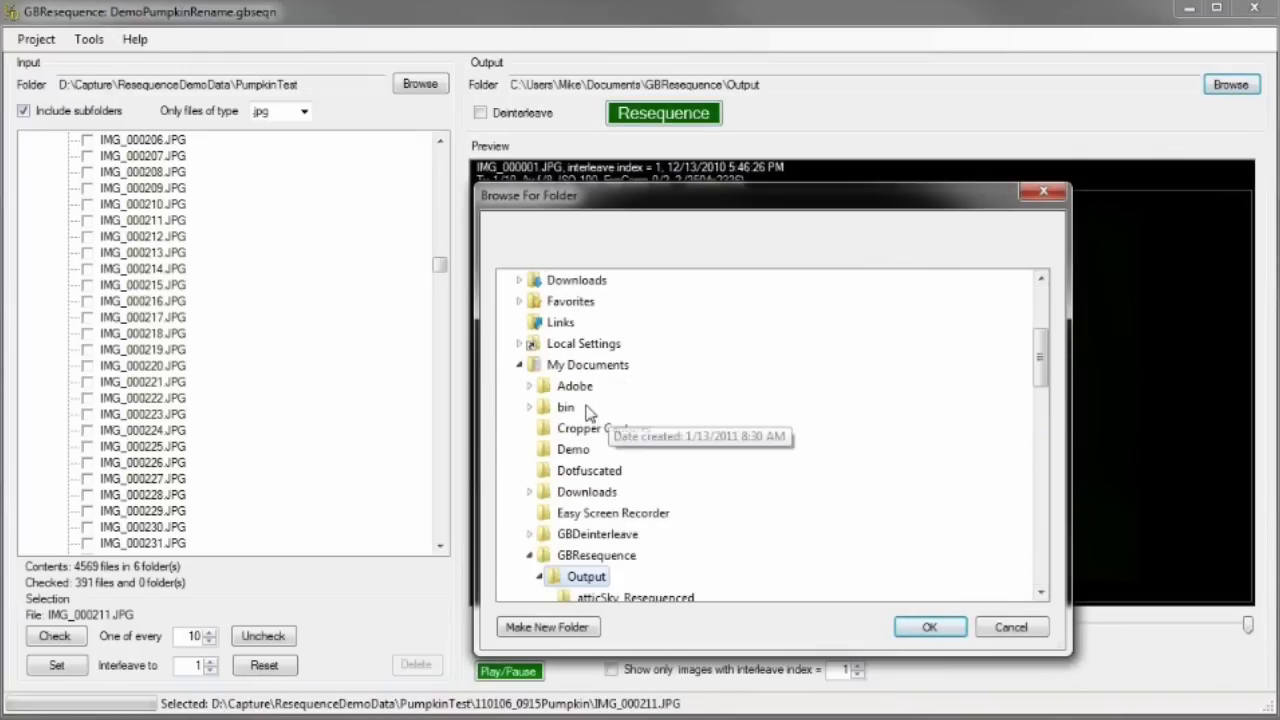
{"action": "left_click", "coordinate": [938, 627]}
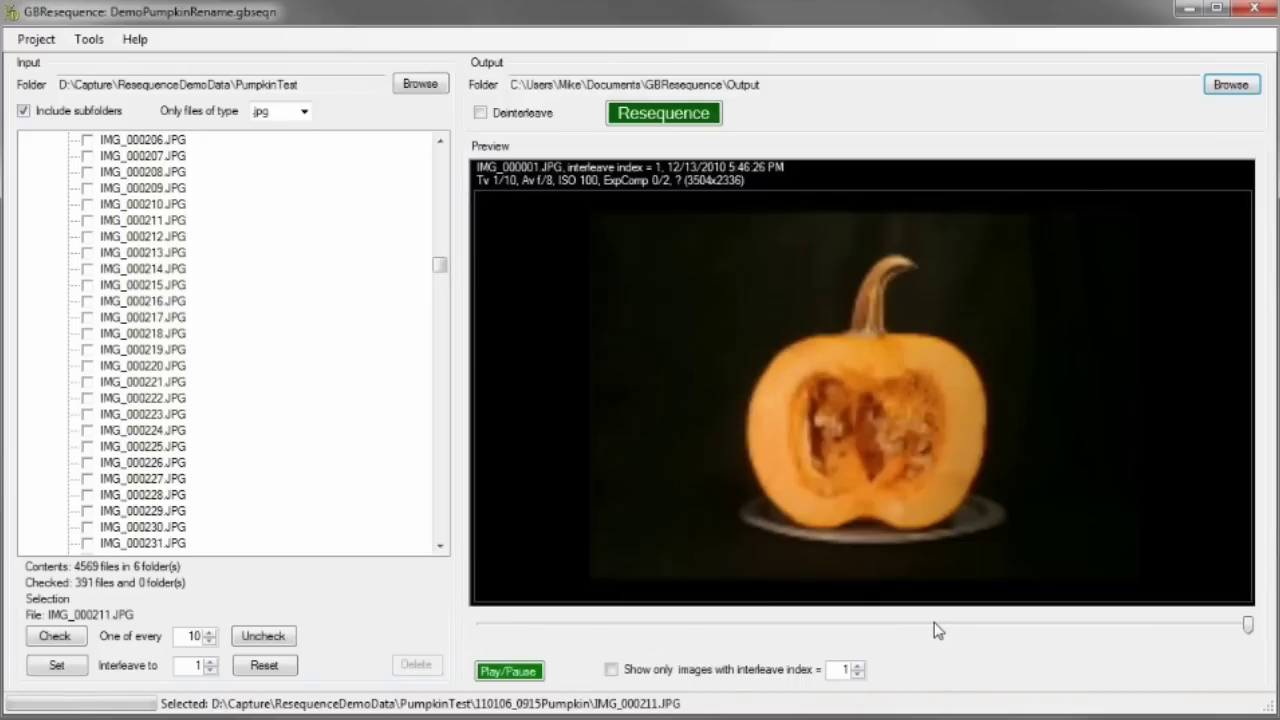
{"action": "left_click", "coordinate": [703, 116]}
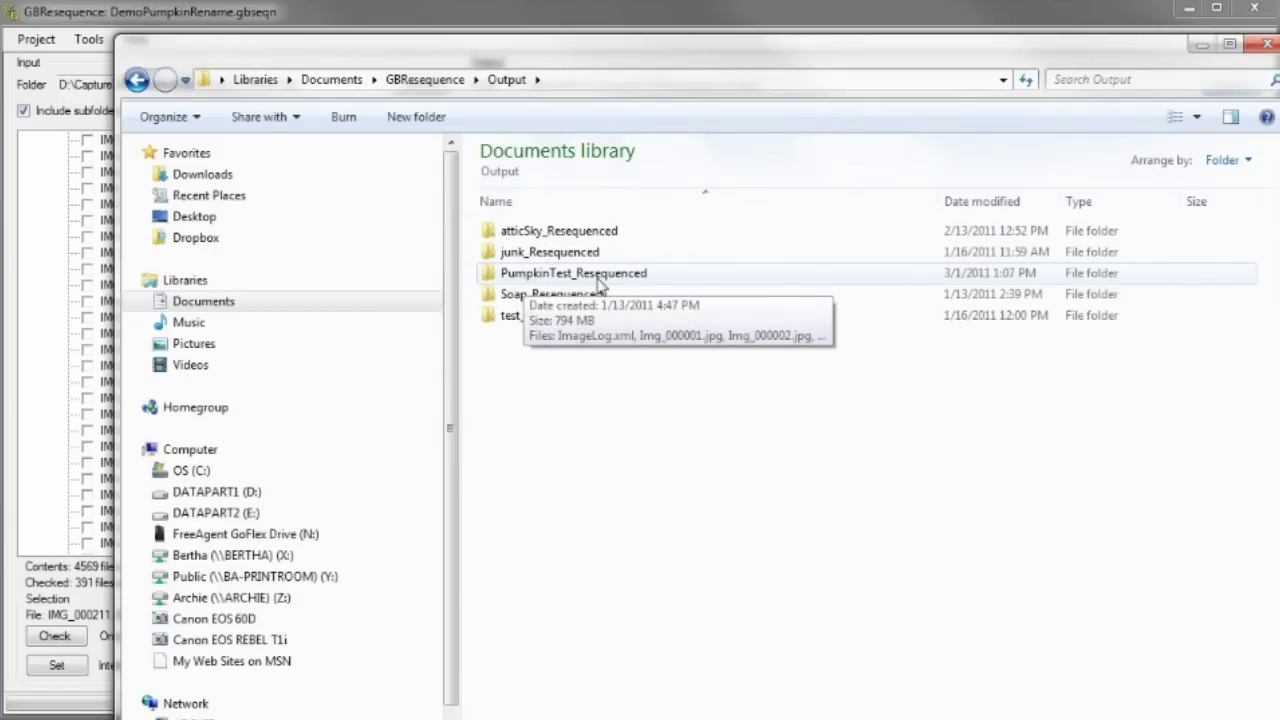
Step: Open PumpkinTest_Resequenced, scroll through its renumbered images, and close Explorer with Alt+F4
{"action": "double_click", "coordinate": [600, 278]}
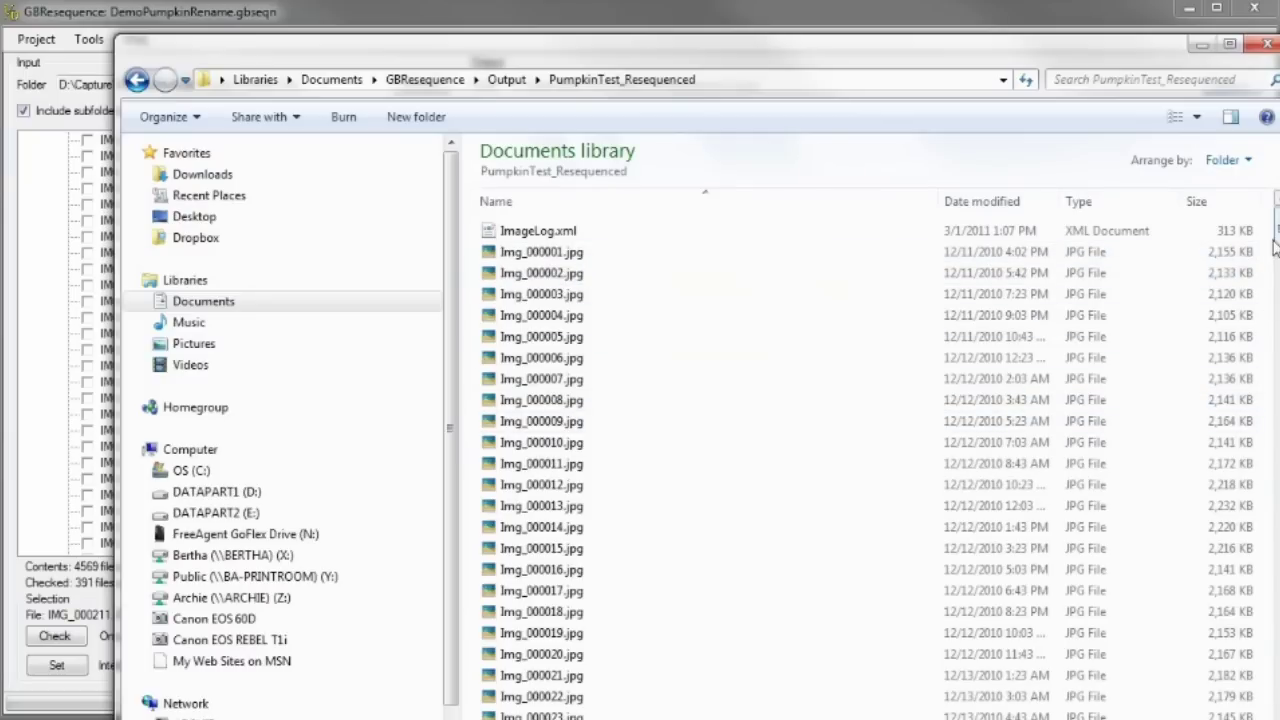
{"action": "left_click_drag", "start_coordinate": [1275, 247], "coordinate": [1276, 700]}
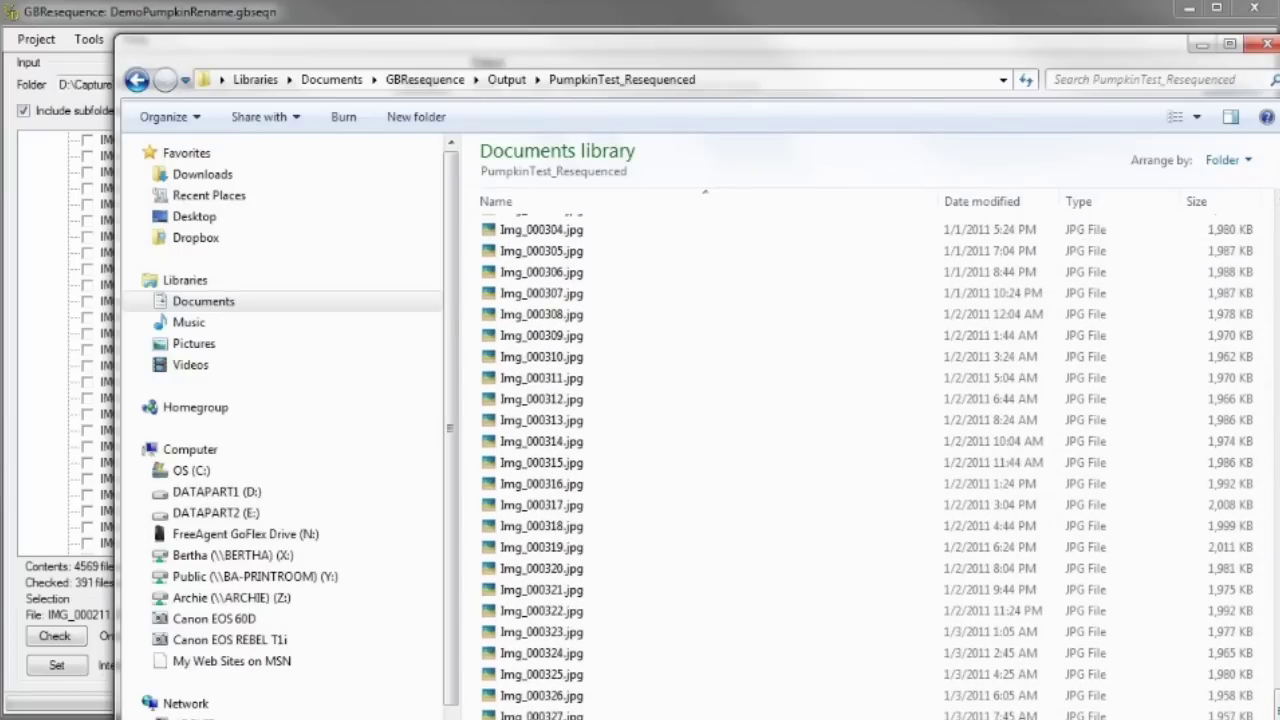
{"action": "key", "text": "alt+F4"}
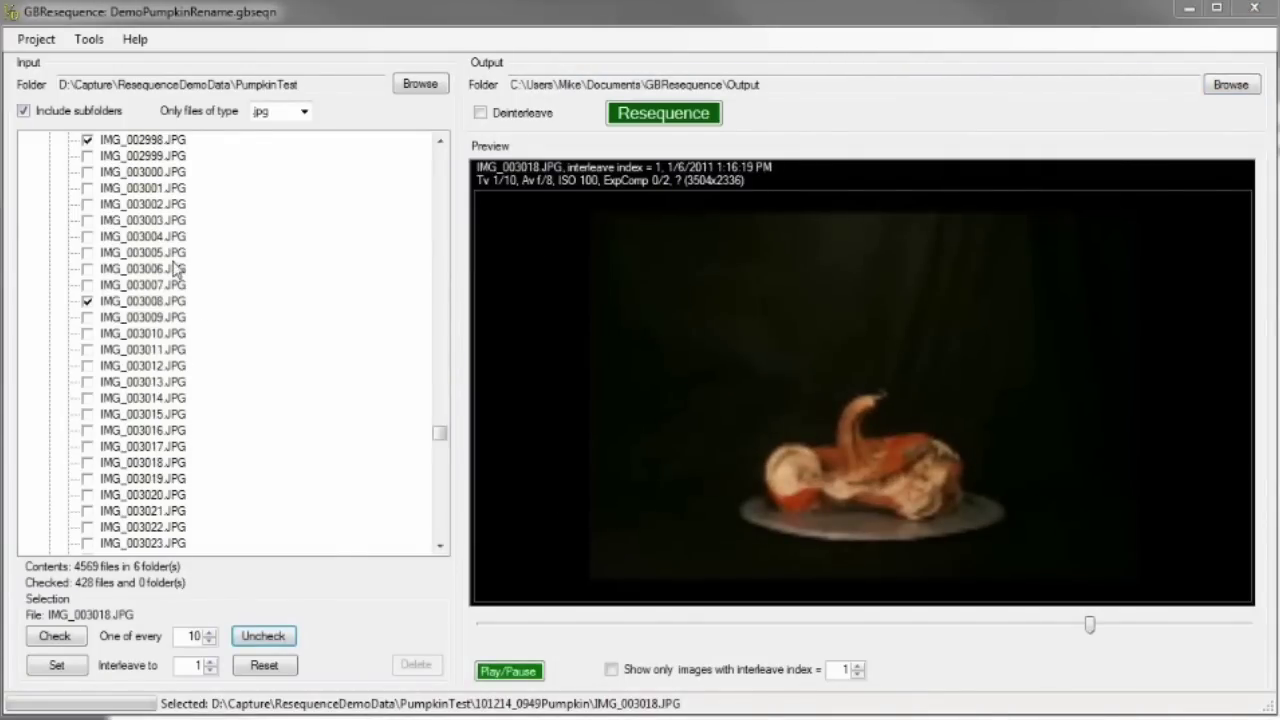
Step: Load DemoHDRDeinterleave.gbseqn and expand the HDRTest root folder
{"action": "left_click", "coordinate": [36, 39]}
{"action": "left_click", "coordinate": [55, 84]}
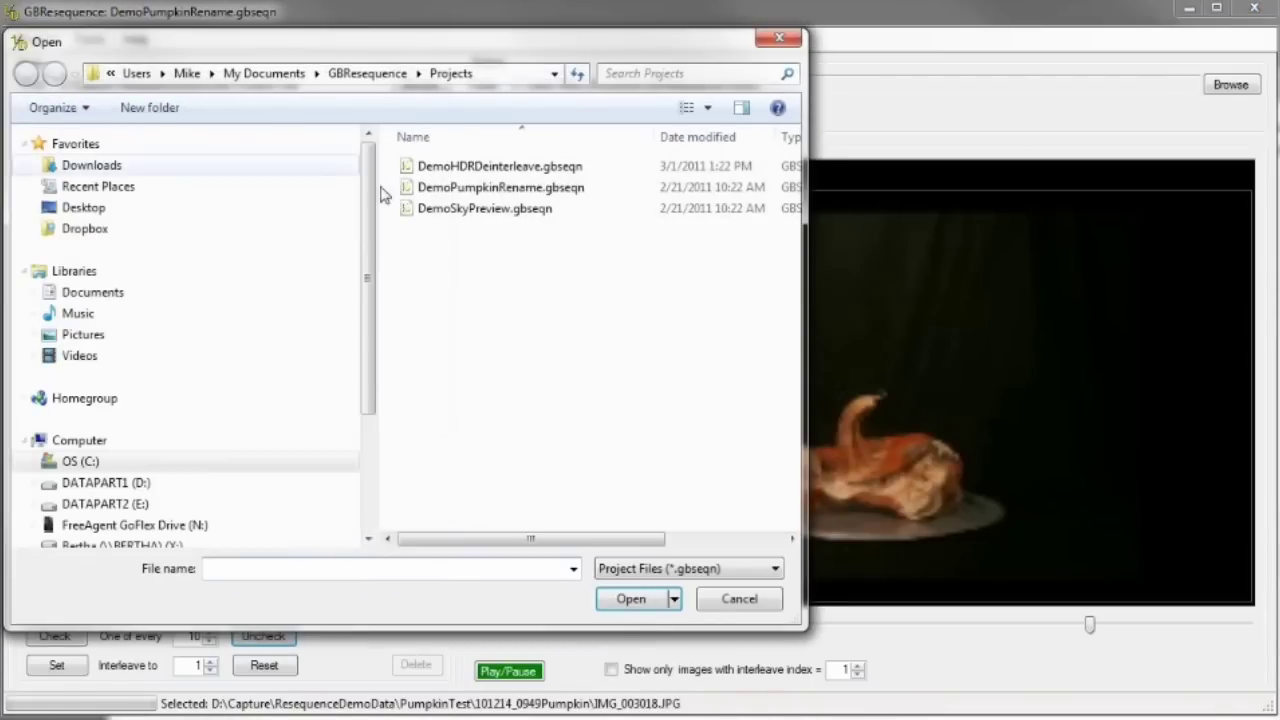
{"action": "double_click", "coordinate": [493, 171]}
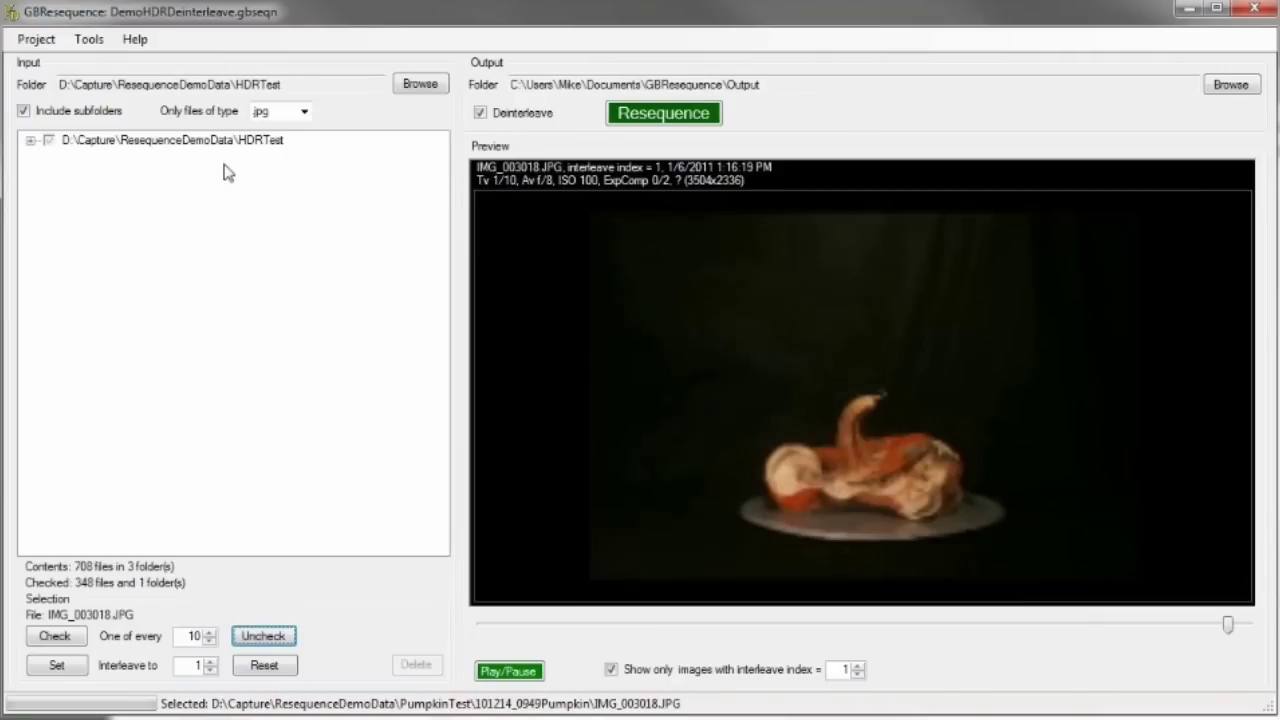
{"action": "left_click", "coordinate": [31, 141]}
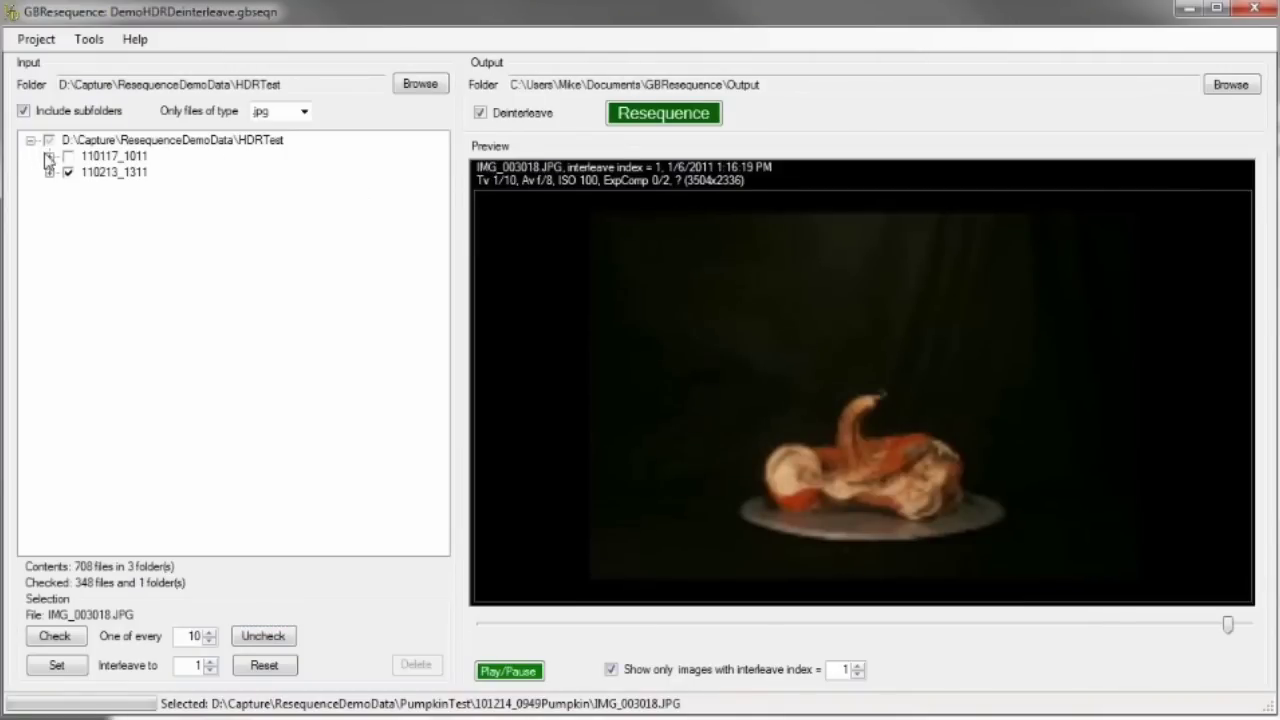
Step: Uncheck folder 110213_1311, check 110117_1011 instead, and expand it
{"action": "left_click", "coordinate": [61, 177]}
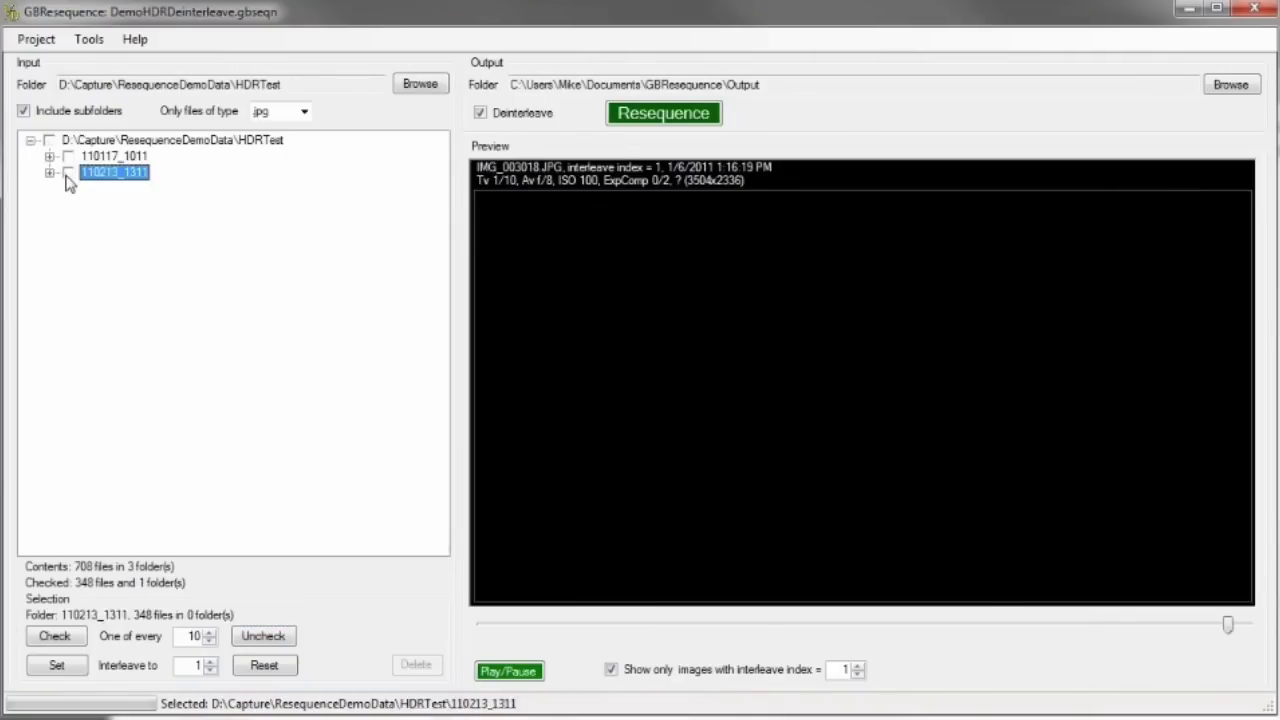
{"action": "left_click", "coordinate": [78, 158]}
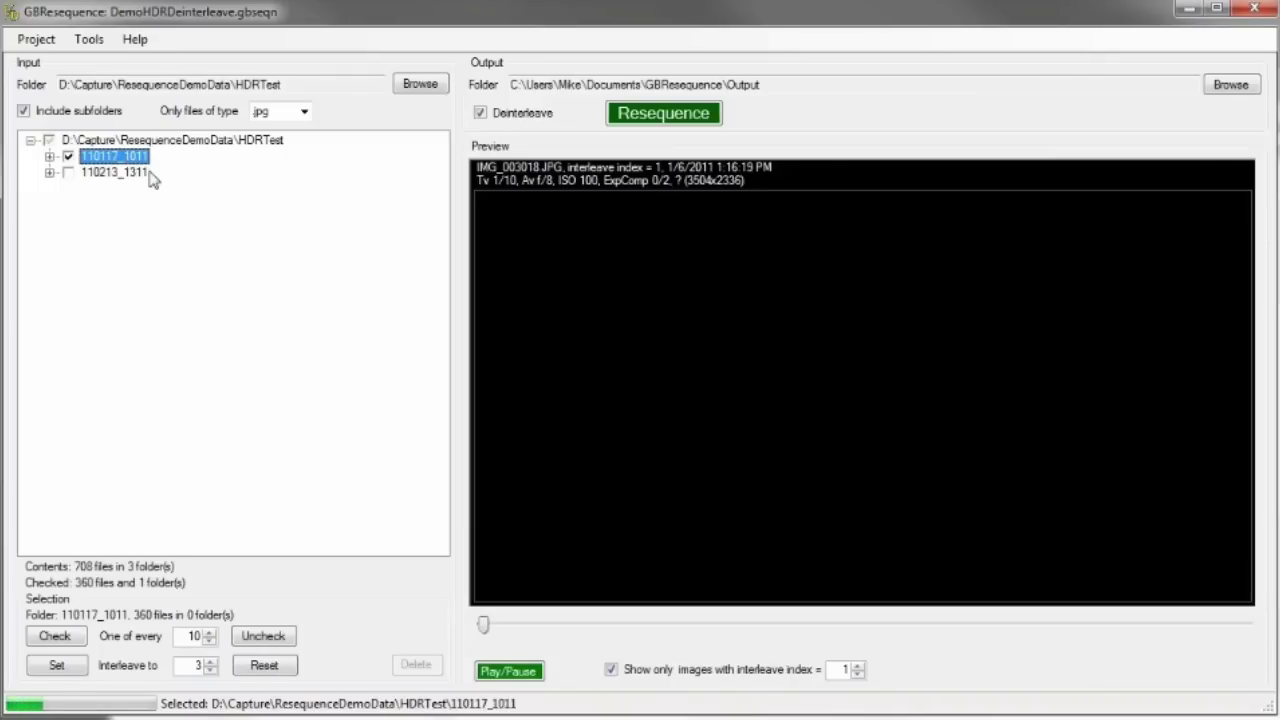
{"action": "left_click", "coordinate": [50, 157]}
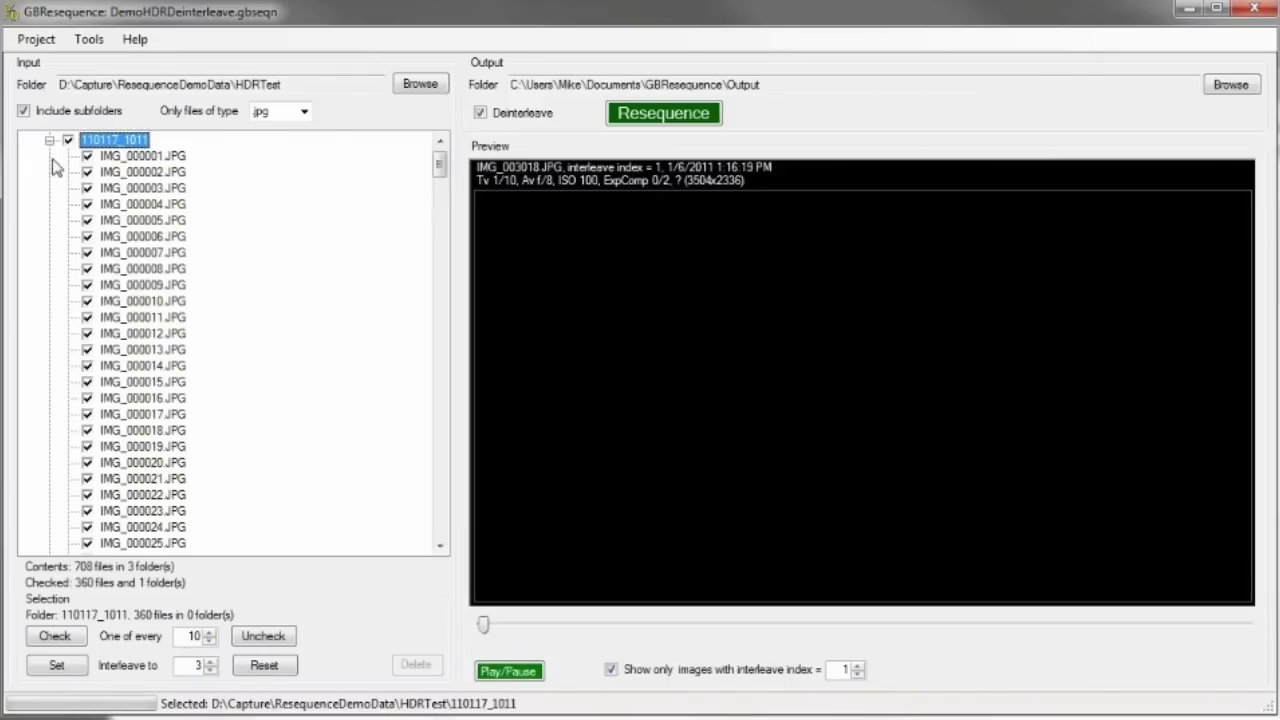
Step: Preview IMG_000001 through IMG_000008 one by one to see exposures cycling
{"action": "left_click", "coordinate": [158, 162]}
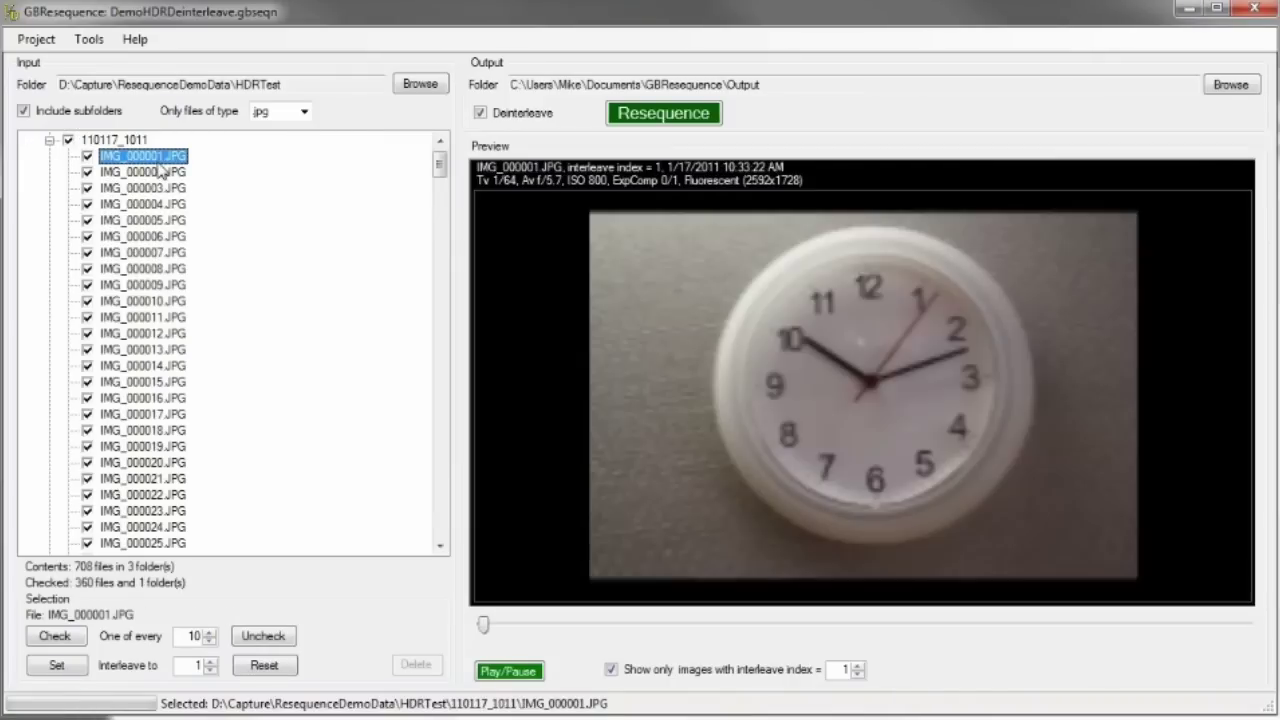
{"action": "left_click", "coordinate": [160, 171]}
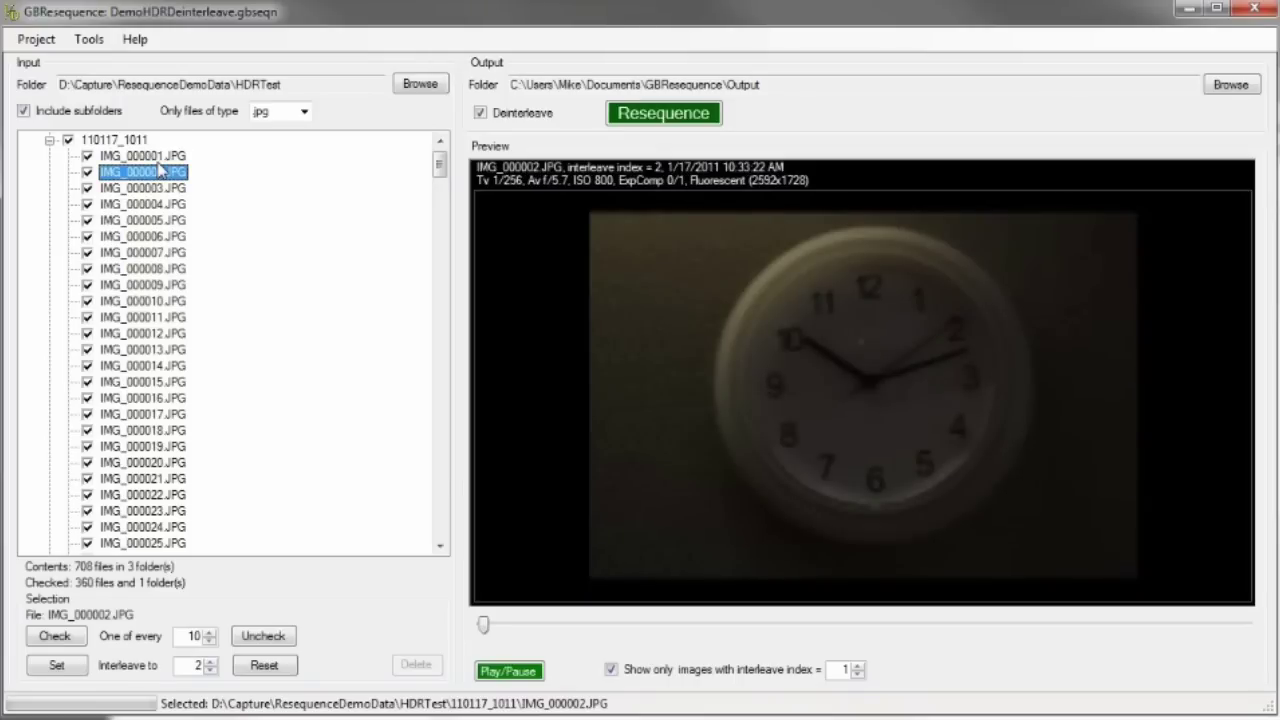
{"action": "key", "text": "Down"}
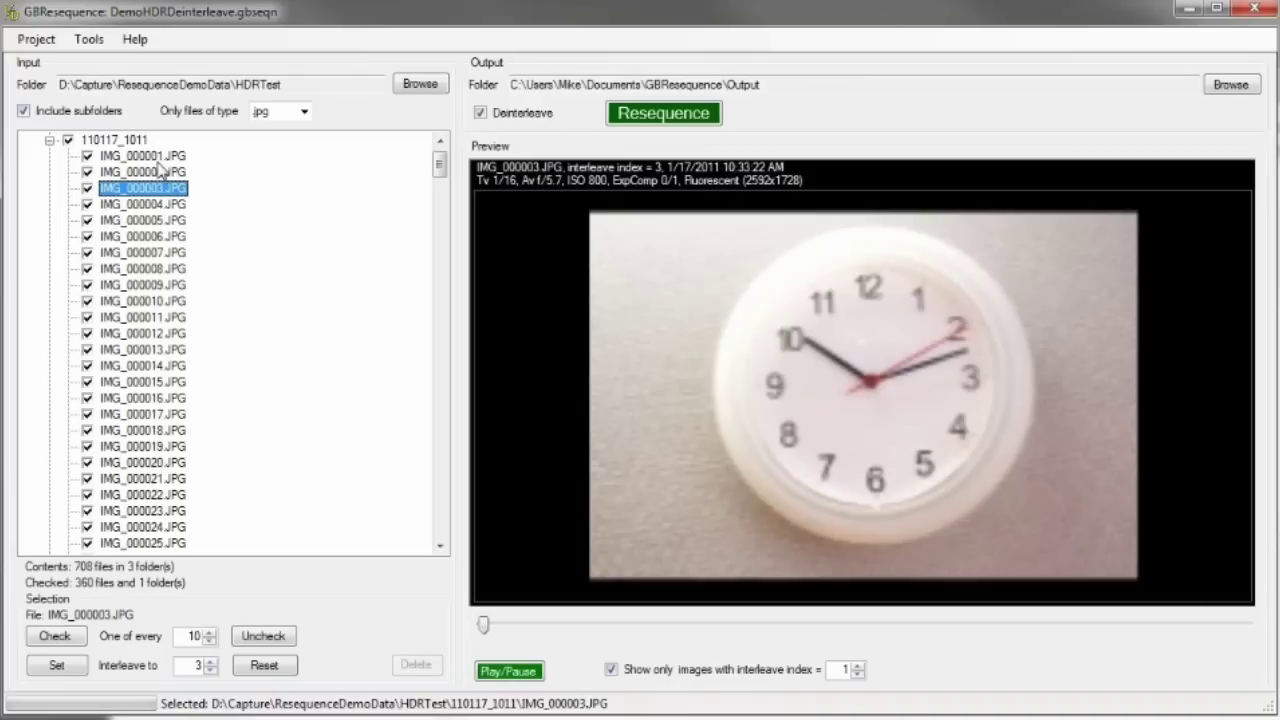
{"action": "key", "text": "Down"}
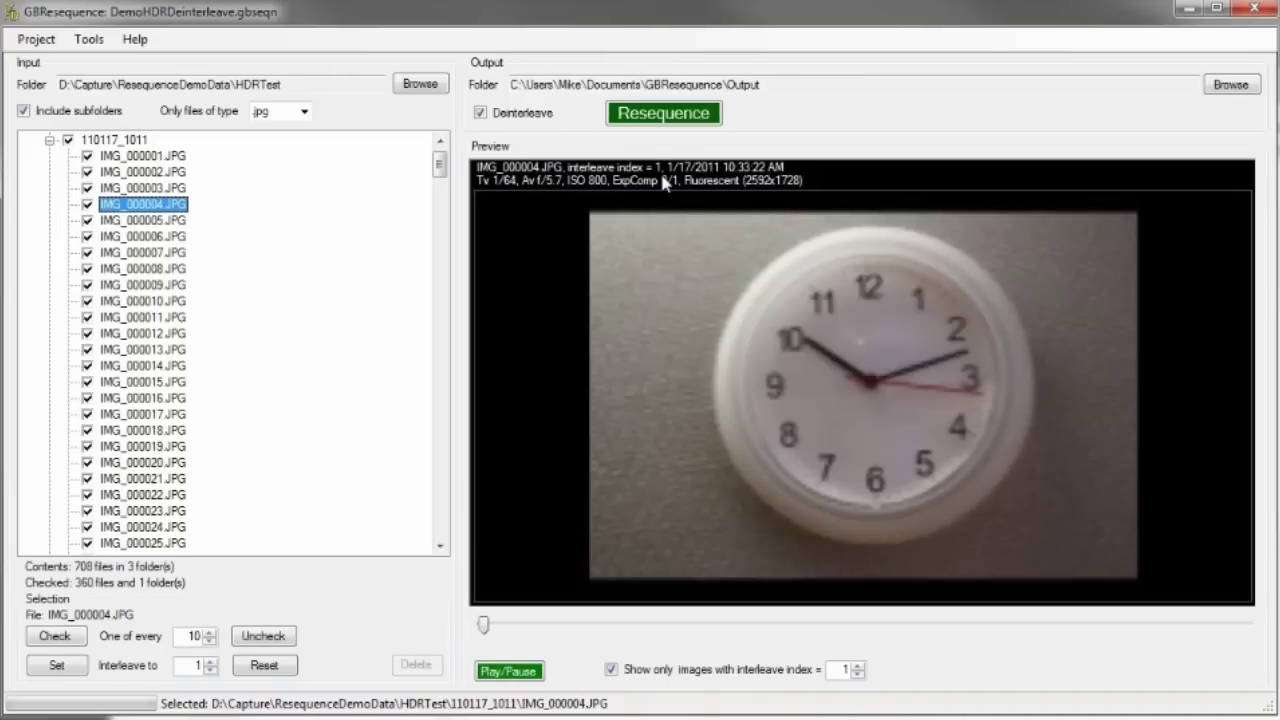
{"action": "key", "text": "Down"}
{"action": "key", "text": "Down"}
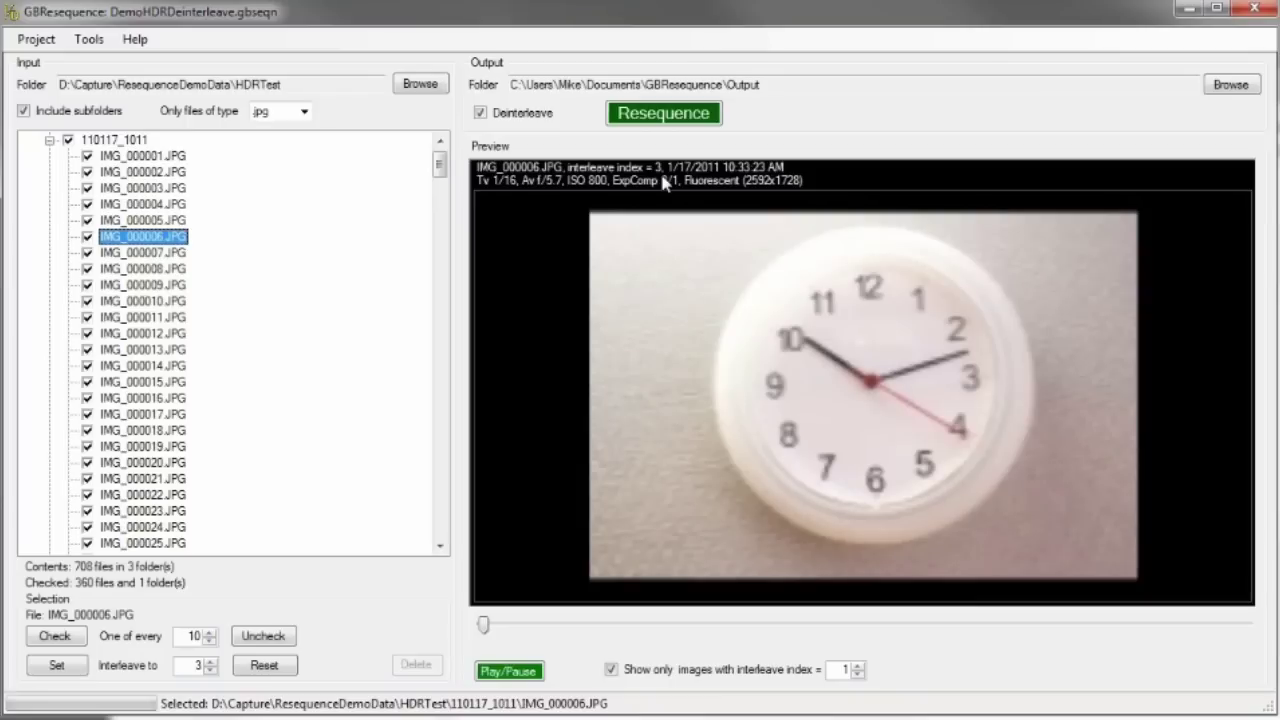
{"action": "key", "text": "Down"}
{"action": "key", "text": "Down"}
{"action": "key", "text": "Down"}
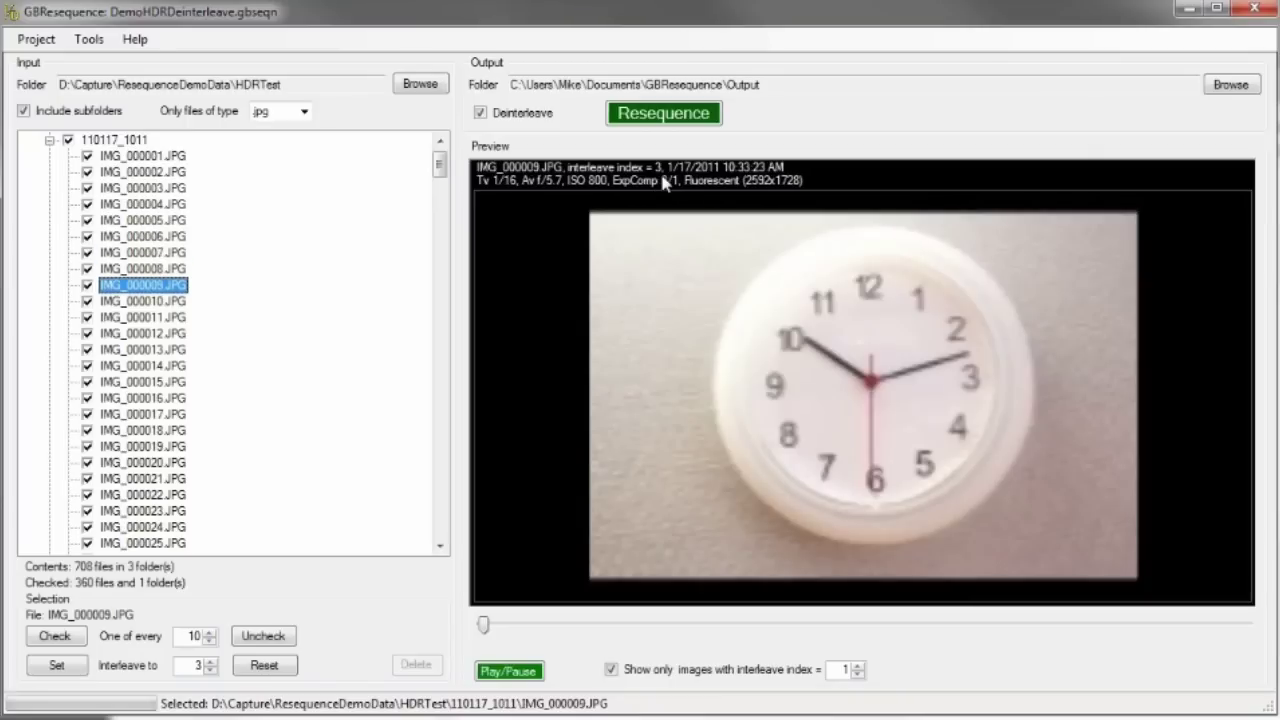
{"action": "key", "text": "Down"}
{"action": "key", "text": "Down"}
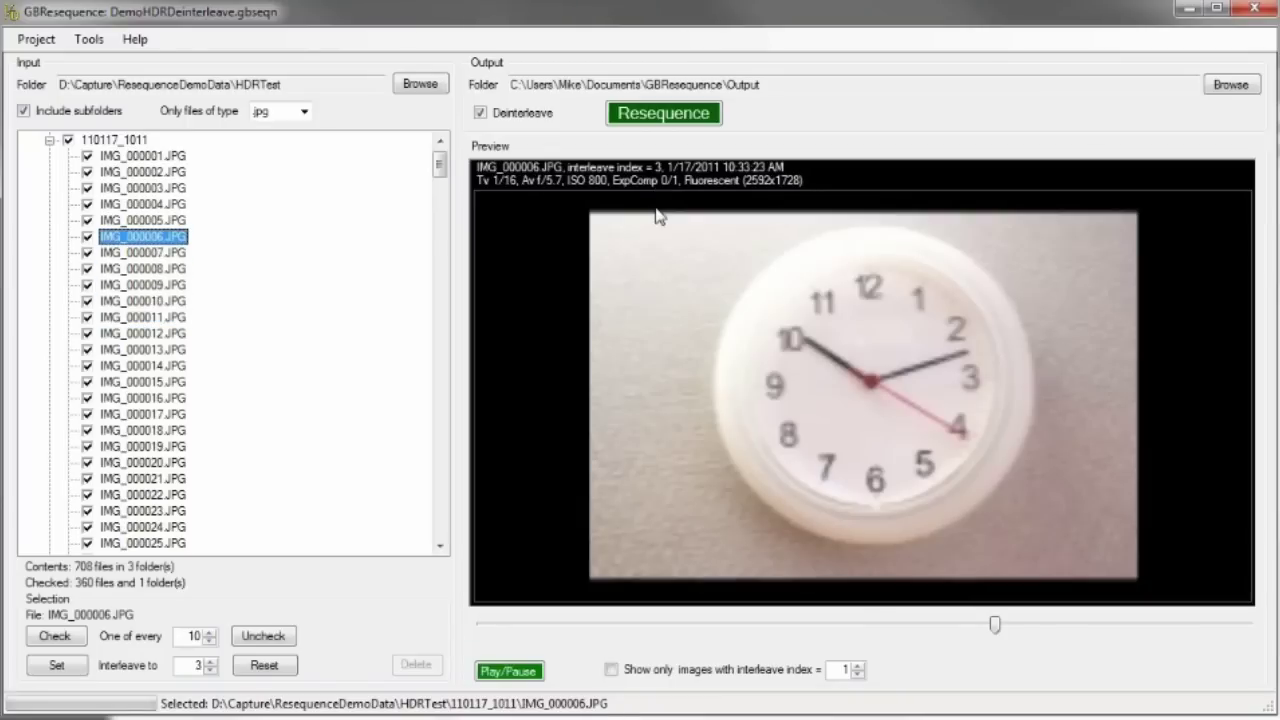
Step: Play the preview filtered by interleave index, stepping 1→2→3→2→1
{"action": "left_click", "coordinate": [530, 673]}
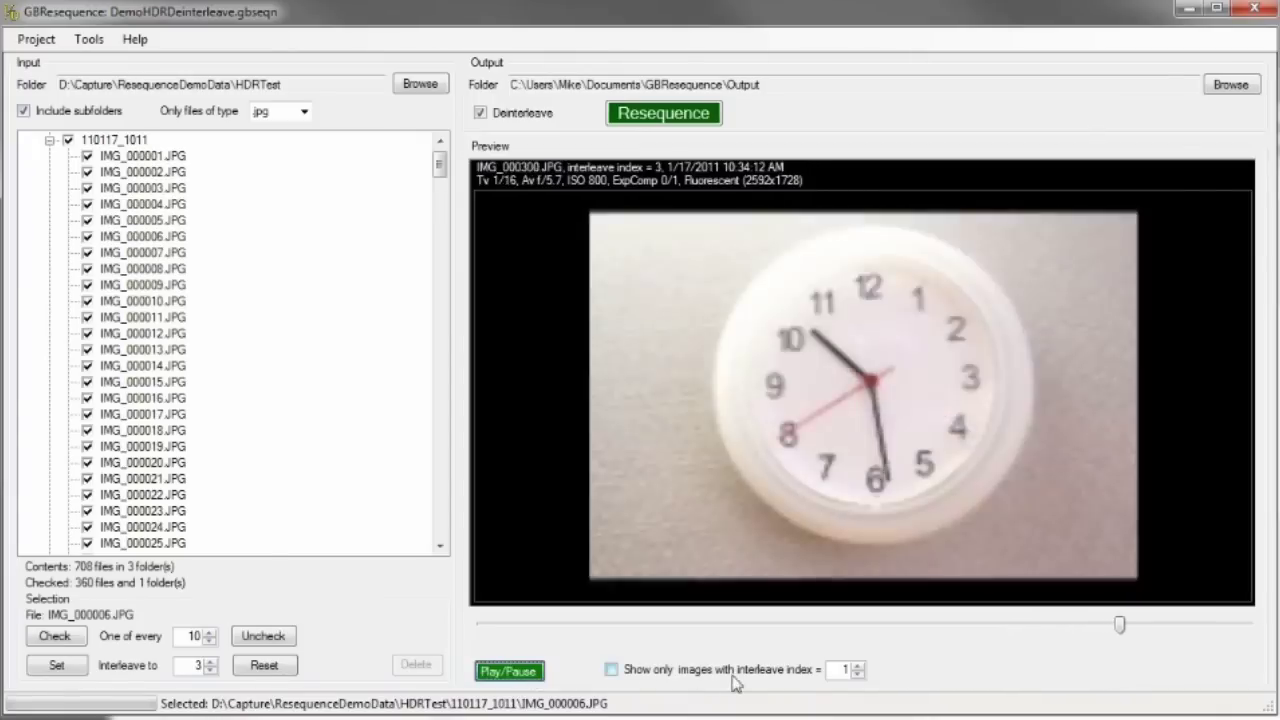
{"action": "left_click", "coordinate": [611, 669]}
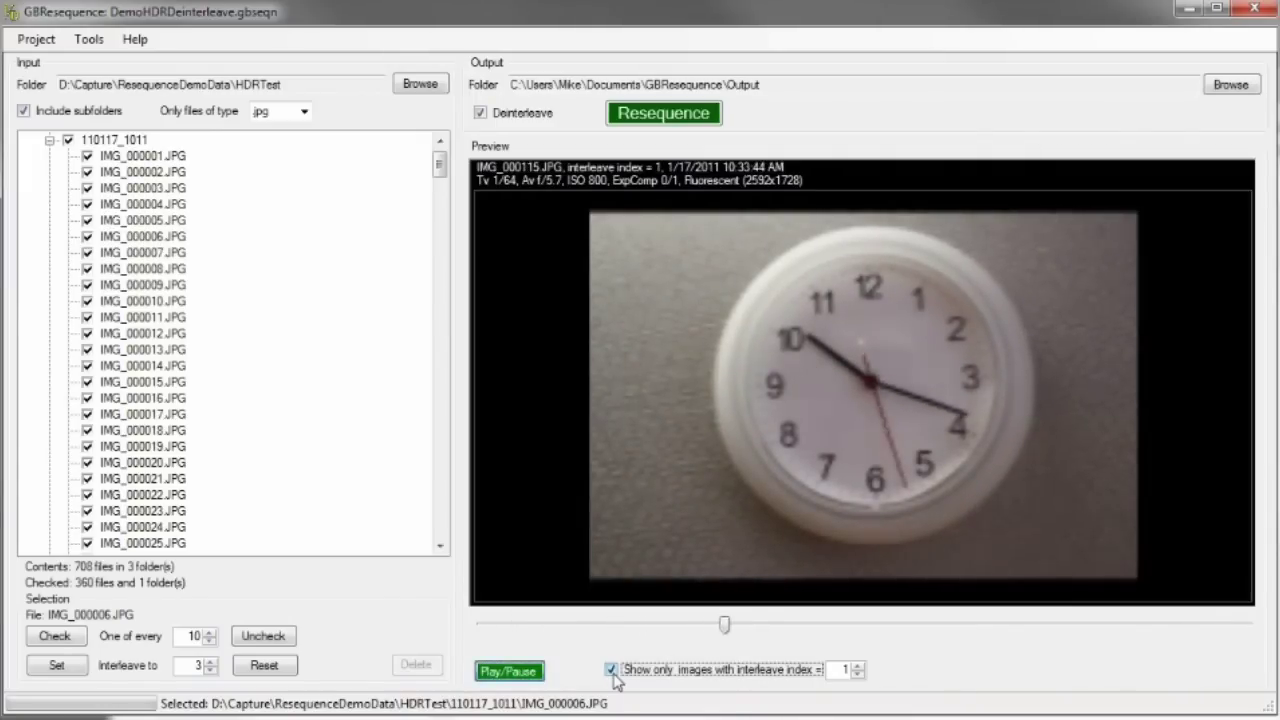
{"action": "left_click", "coordinate": [858, 666]}
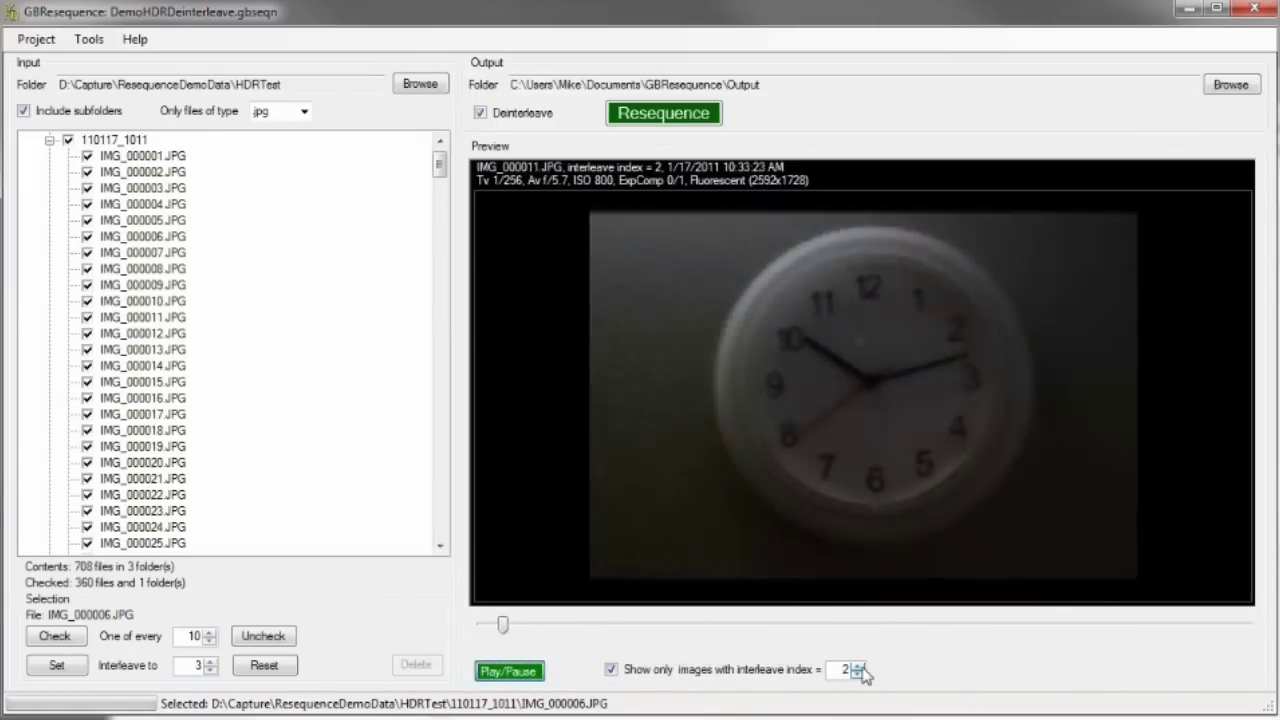
{"action": "left_click", "coordinate": [857, 666]}
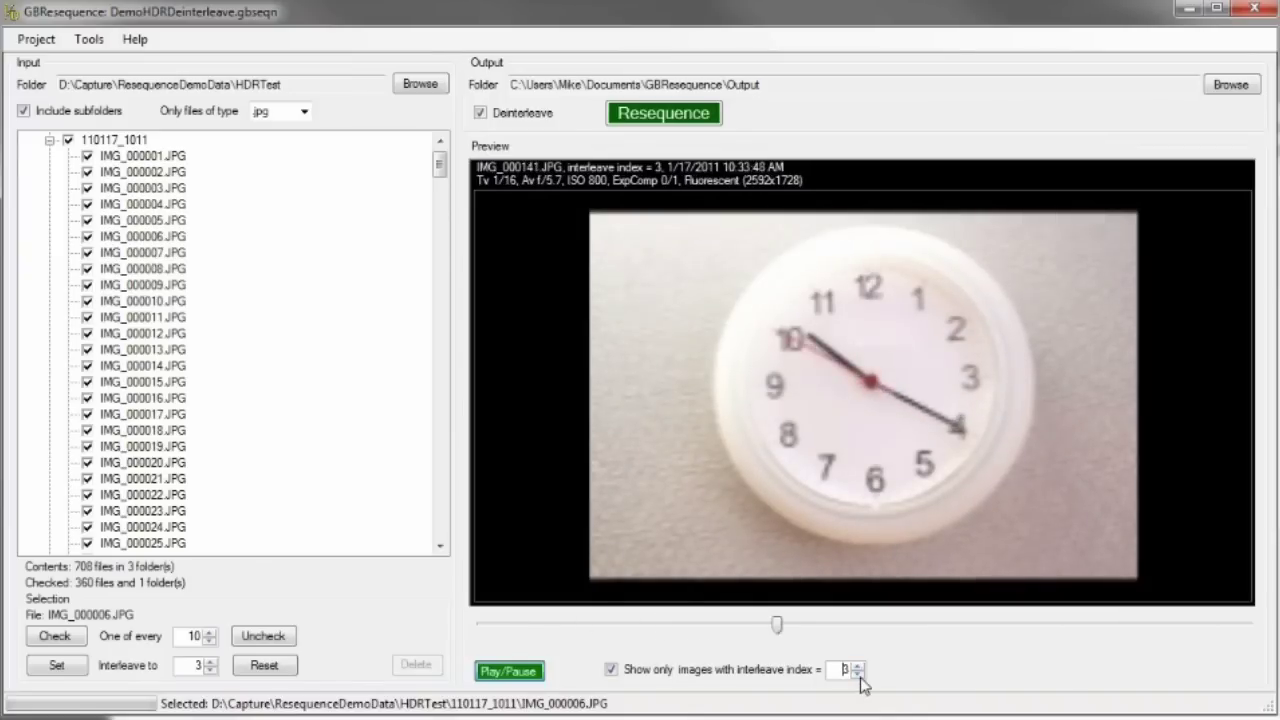
{"action": "left_click", "coordinate": [858, 674]}
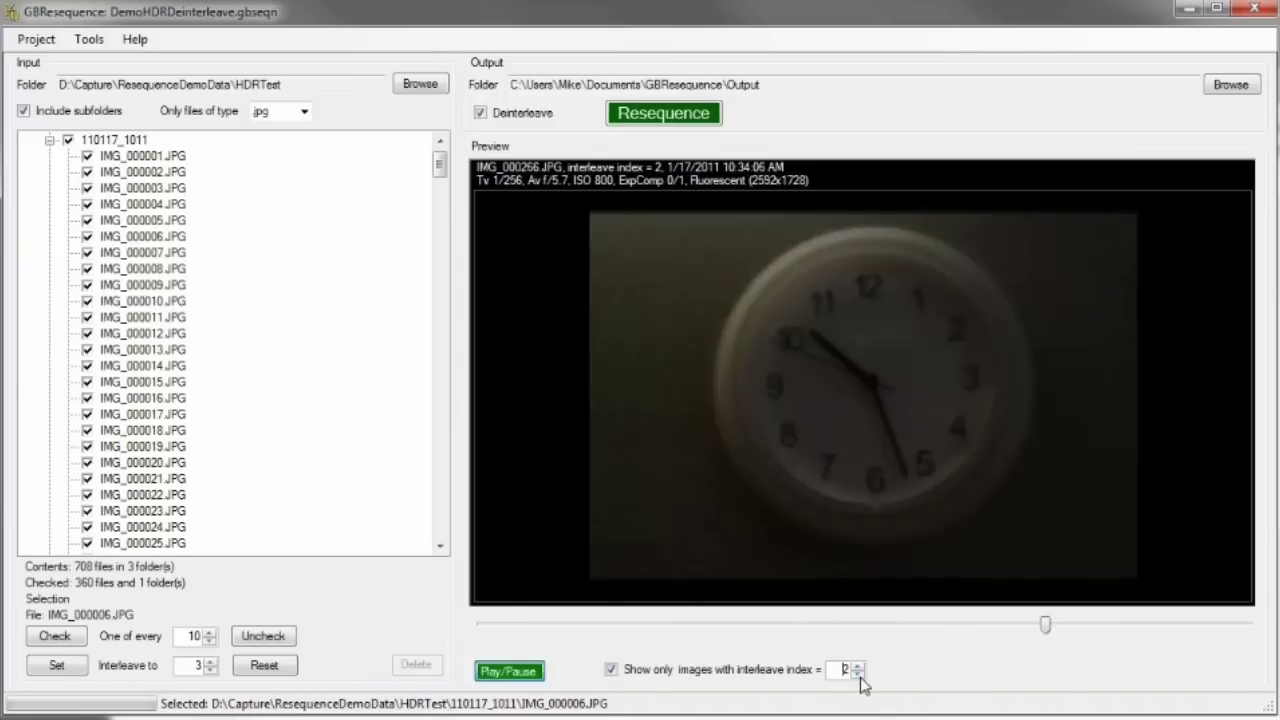
{"action": "left_click", "coordinate": [858, 674]}
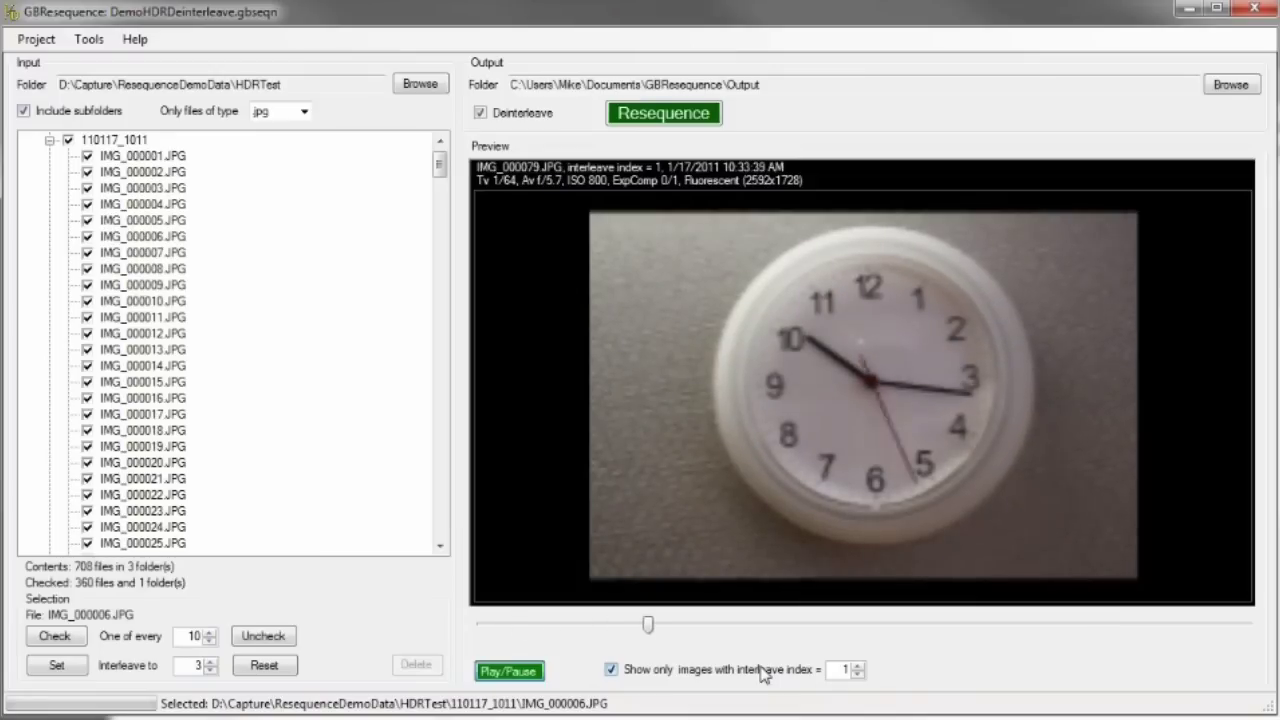
Step: Stop playback and make 110213_1311 the only checked input folder instead of 110117_1011
{"action": "left_click", "coordinate": [497, 672]}
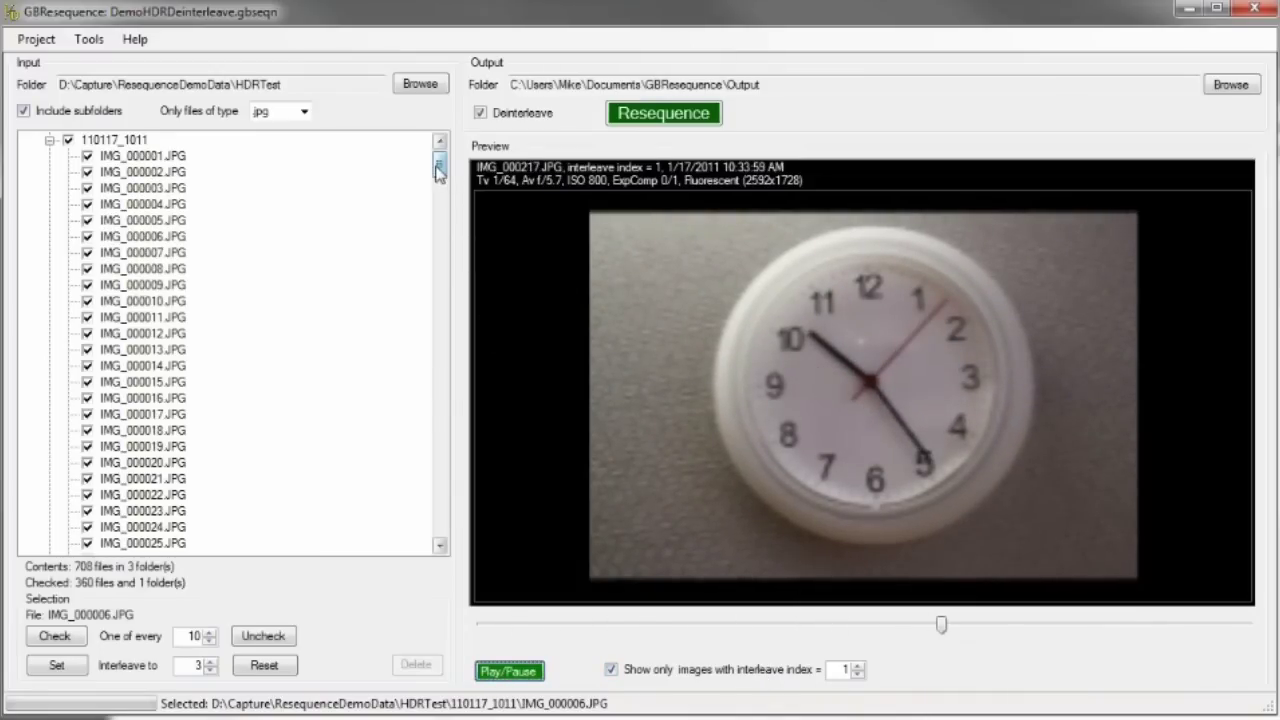
{"action": "left_click_drag", "start_coordinate": [441, 175], "coordinate": [440, 167]}
{"action": "left_click", "coordinate": [52, 158]}
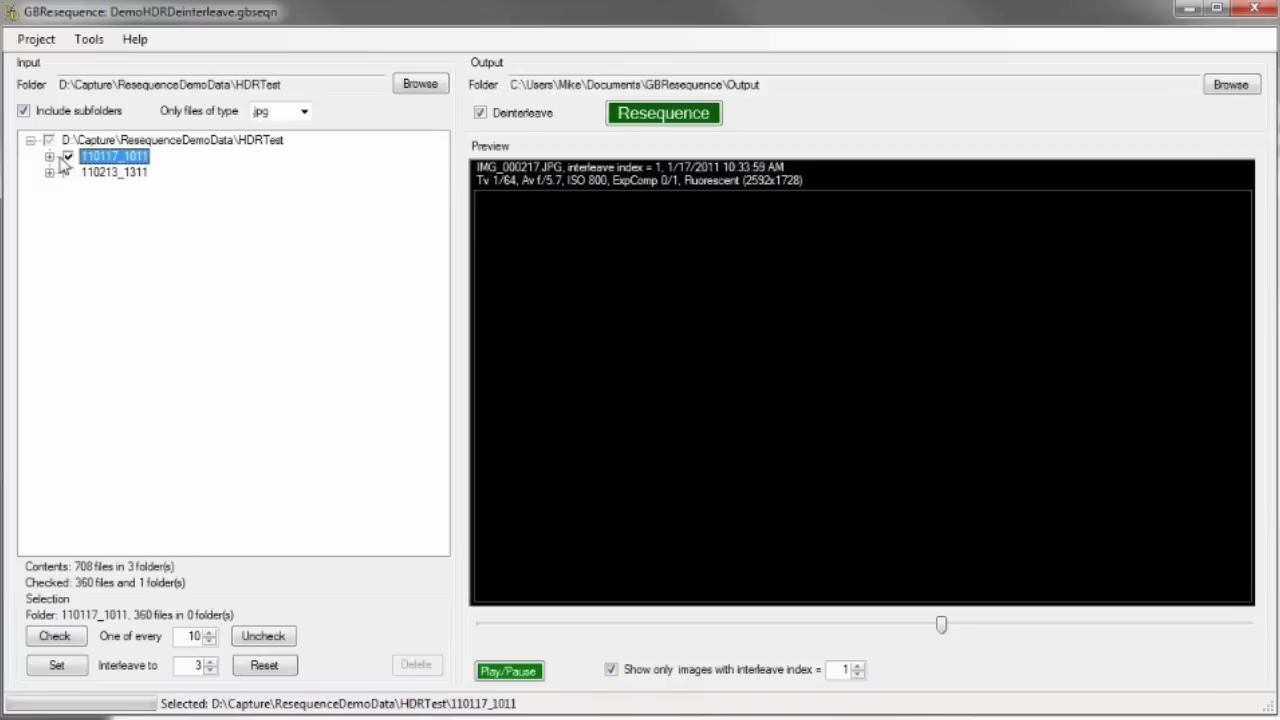
{"action": "left_click", "coordinate": [67, 157]}
{"action": "left_click", "coordinate": [68, 173]}
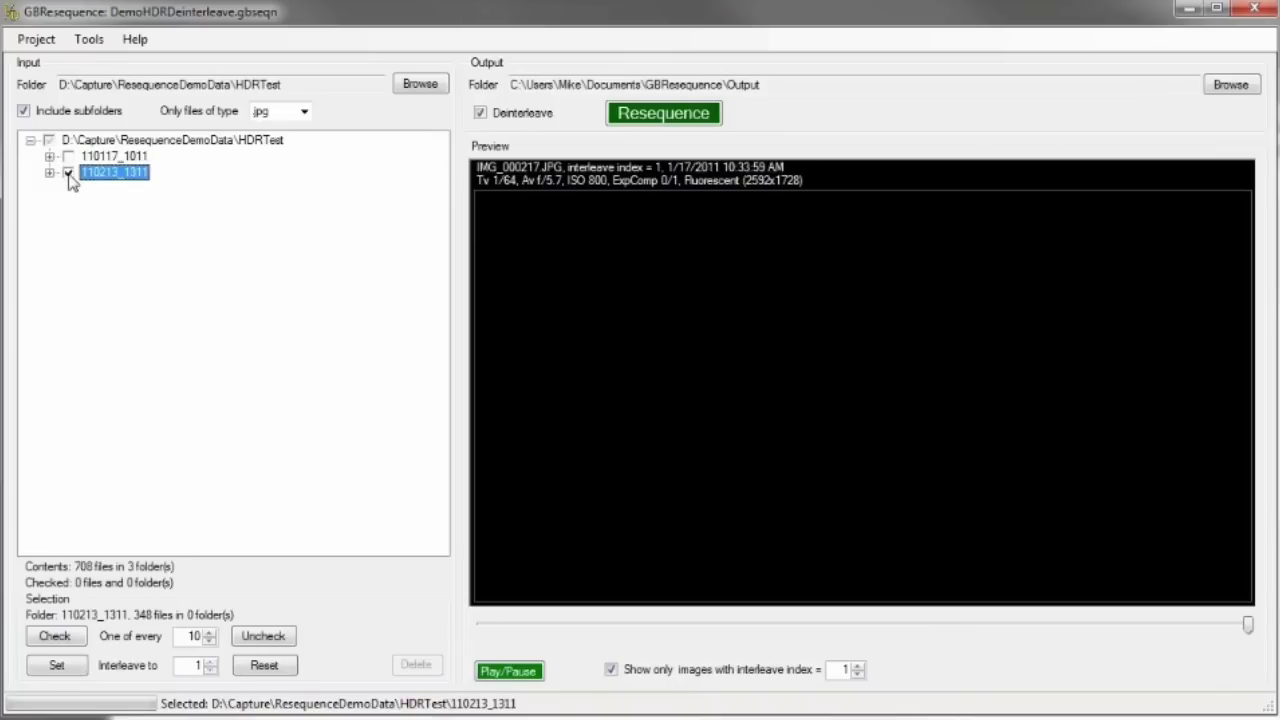
{"action": "left_click", "coordinate": [49, 172]}
Step: Preview 110213_1311's images from IMG_000001.JPG onward toward IMG_000005.JPG
{"action": "left_click", "coordinate": [172, 160]}
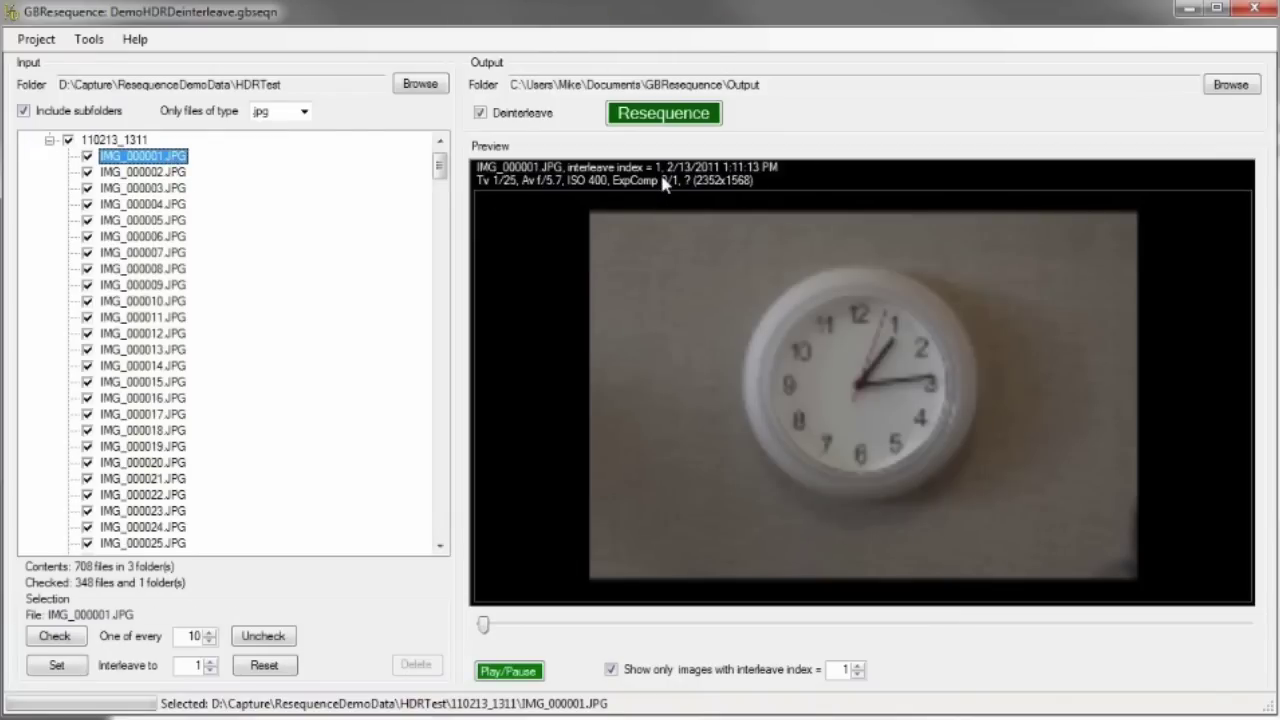
{"action": "key", "text": "Down"}
{"action": "key", "text": "Down"}
{"action": "key", "text": "Down"}
{"action": "key", "text": "Down"}
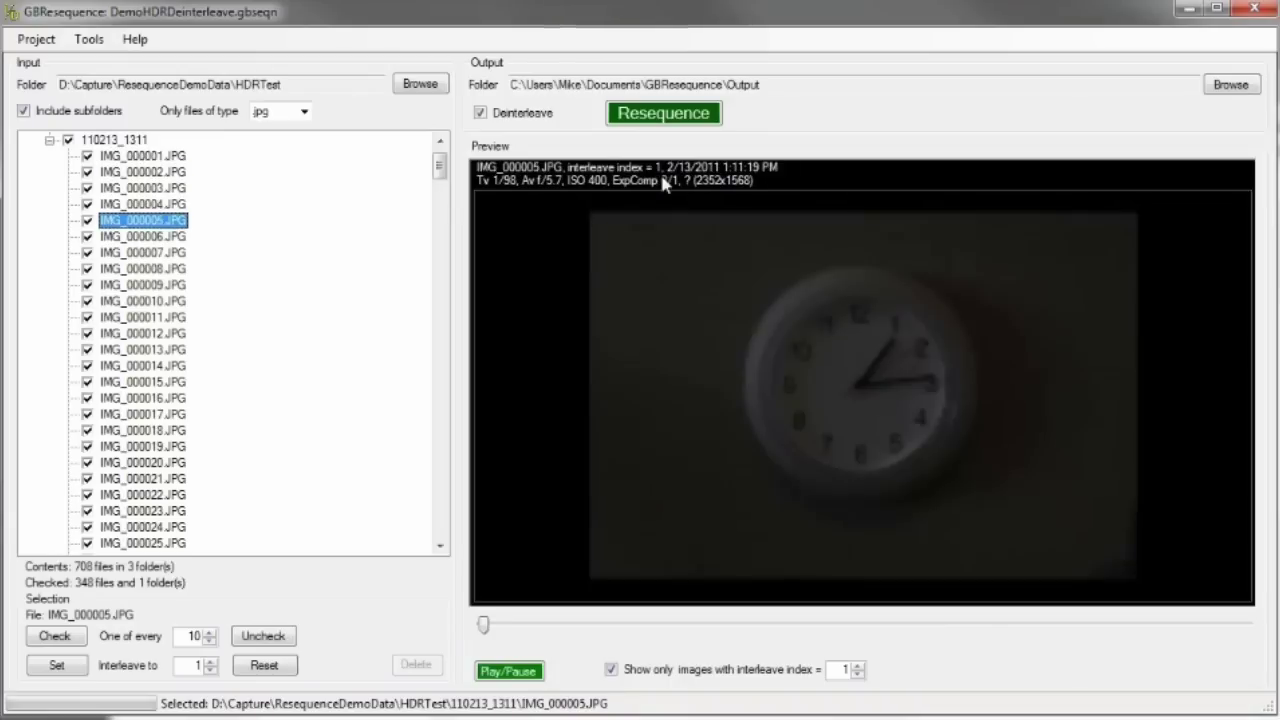
{"action": "key", "text": "Down"}
{"action": "key", "text": "Down"}
{"action": "key", "text": "Down"}
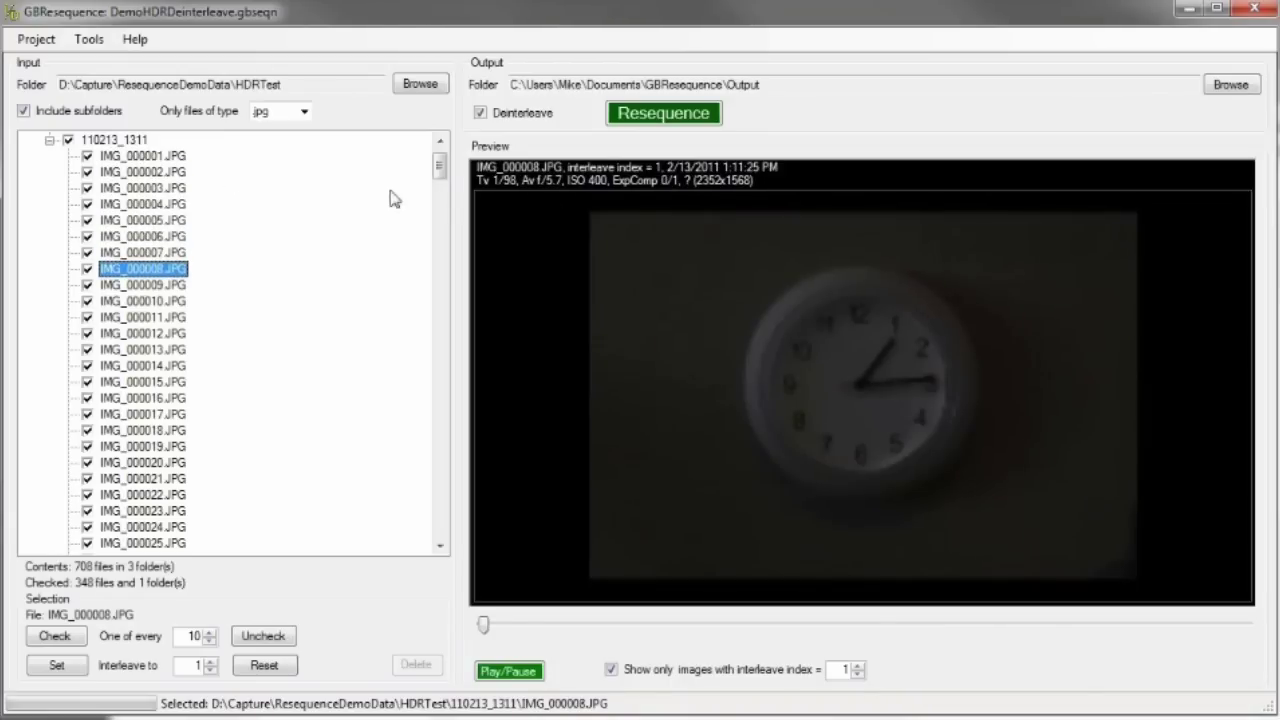
Step: Apply interleave 3 to folder 110213_1311, check IMG_000001.JPG, and resequence into HDRTest_Resequenced
{"action": "left_click", "coordinate": [100, 141]}
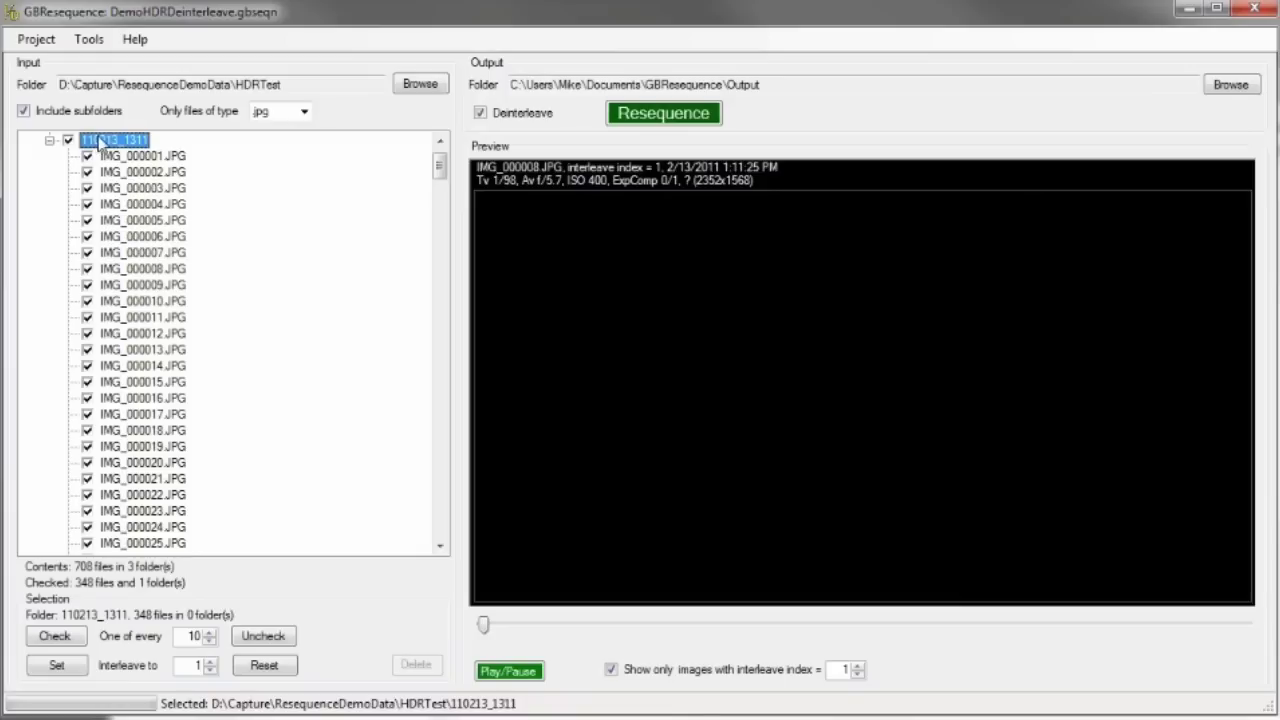
{"action": "left_click", "coordinate": [210, 661]}
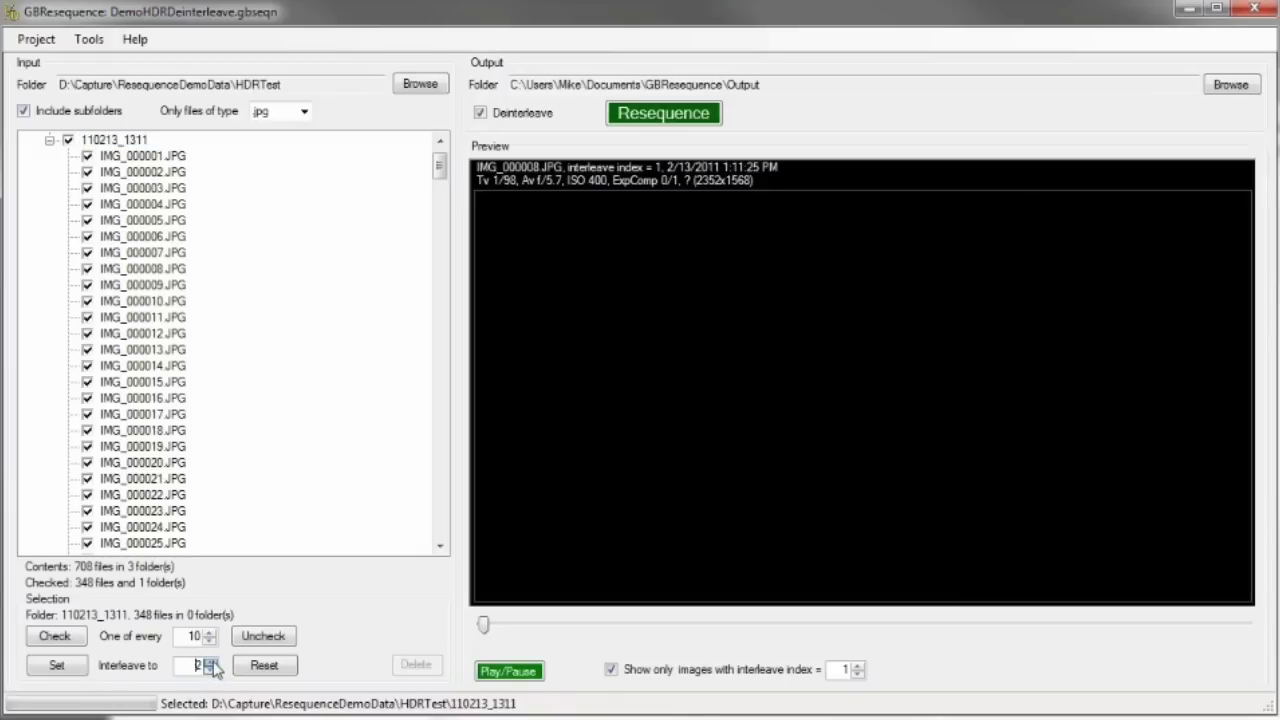
{"action": "left_click", "coordinate": [57, 667]}
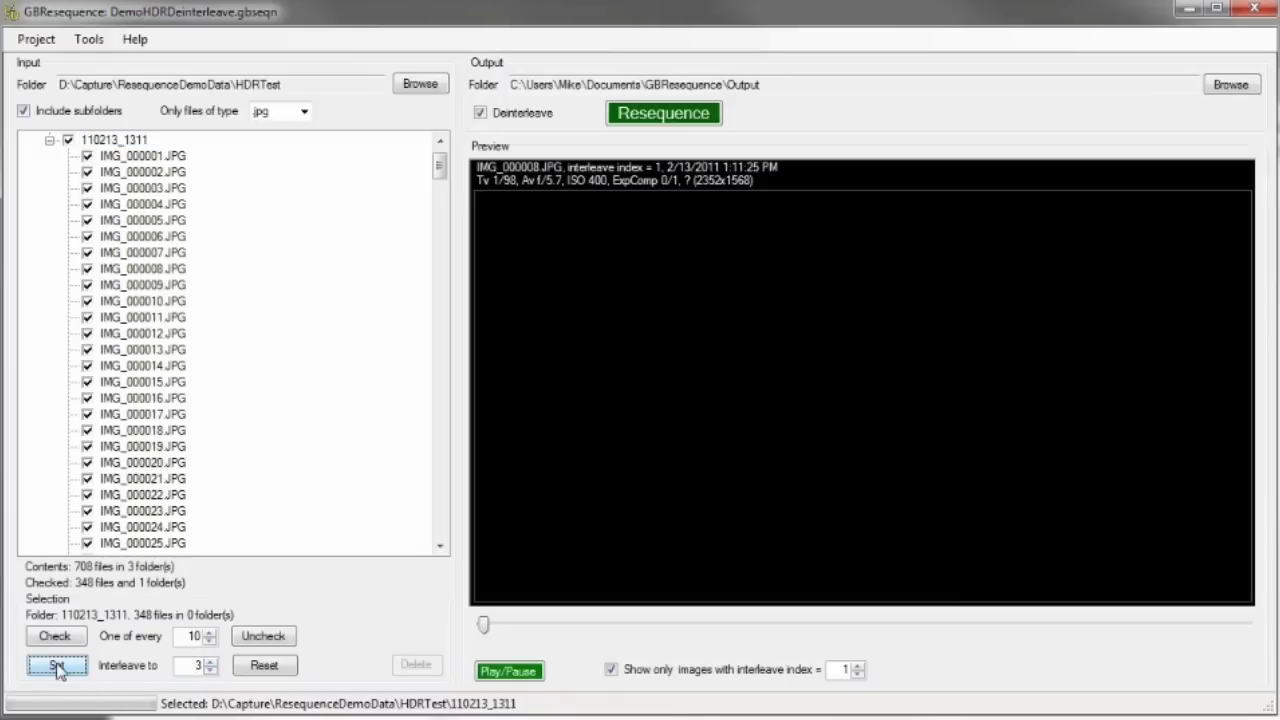
{"action": "left_click", "coordinate": [160, 160]}
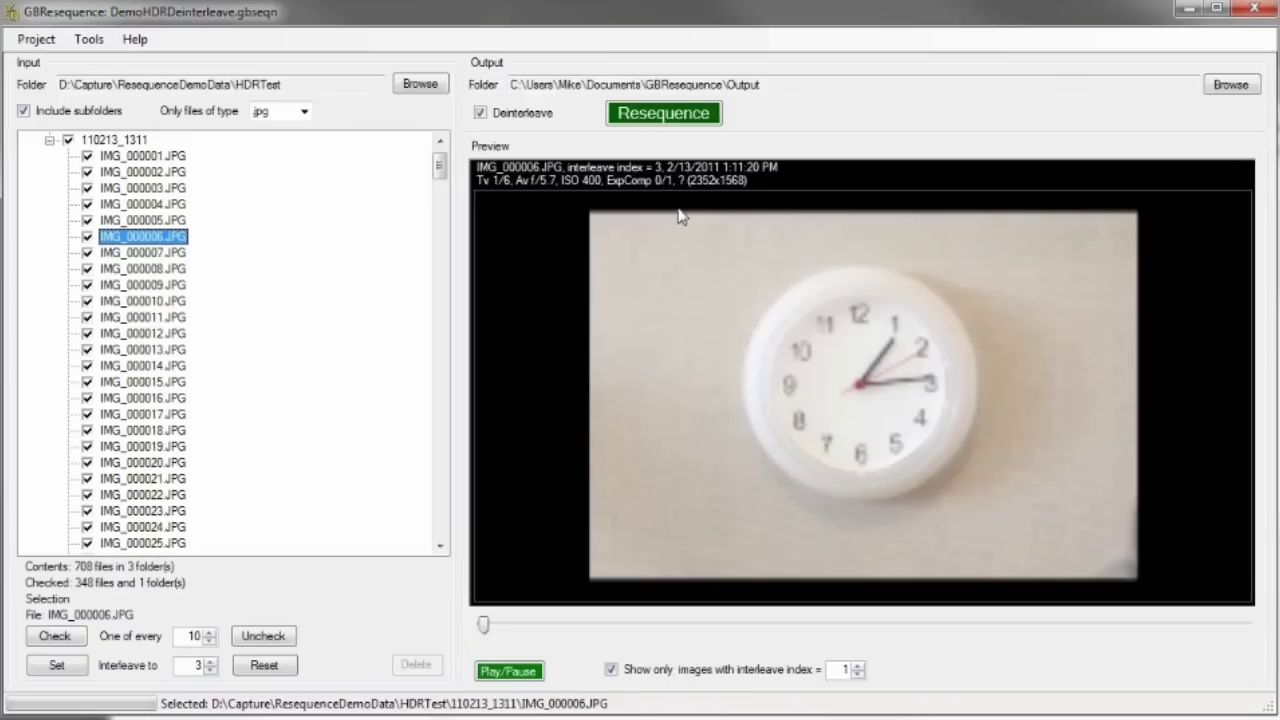
{"action": "left_click", "coordinate": [630, 115]}
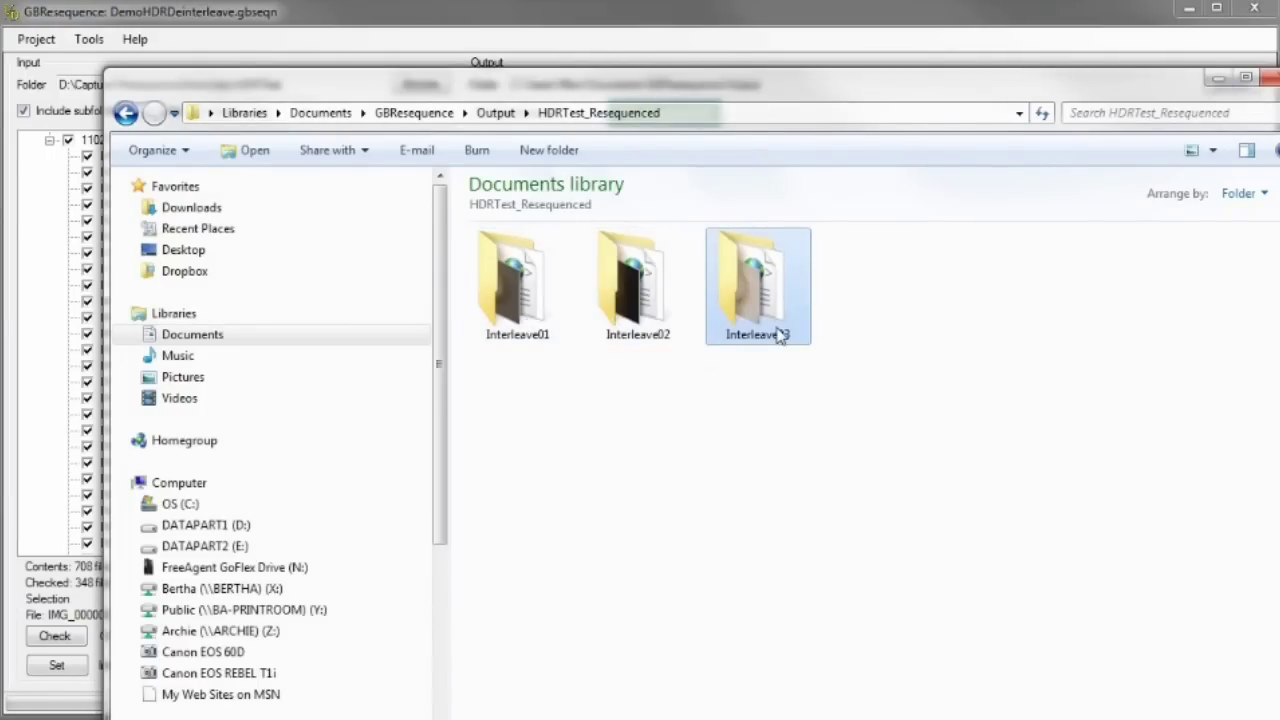
Step: Inspect Interleave01, Interleave02 and Interleave03 in turn, returning to HDRTest_Resequenced after each
{"action": "double_click", "coordinate": [489, 302]}
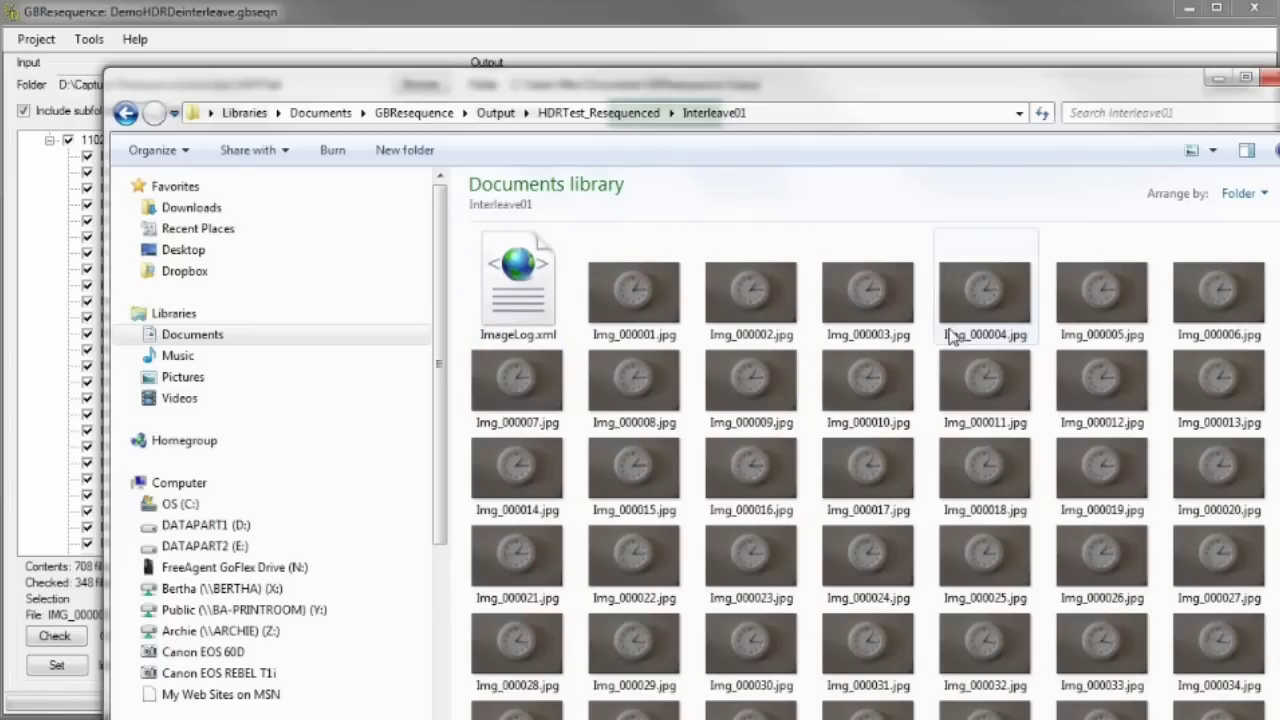
{"action": "left_click", "coordinate": [595, 112]}
{"action": "double_click", "coordinate": [641, 300]}
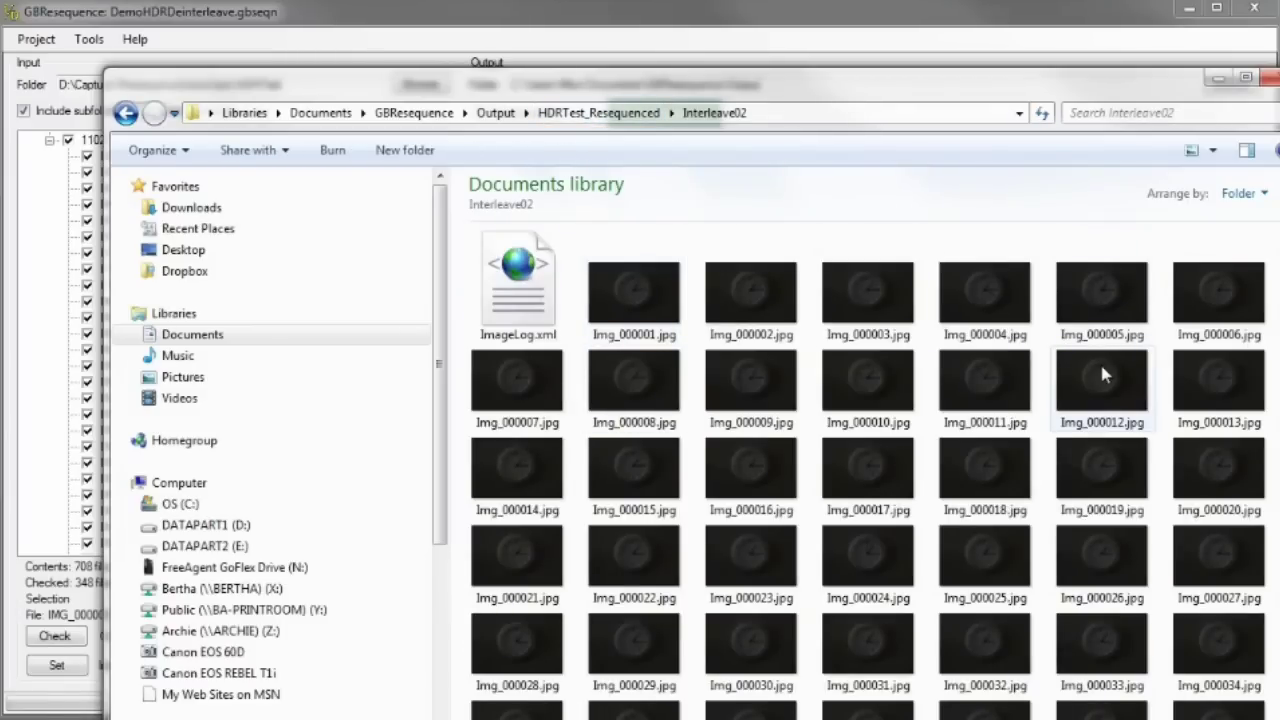
{"action": "left_click", "coordinate": [605, 113]}
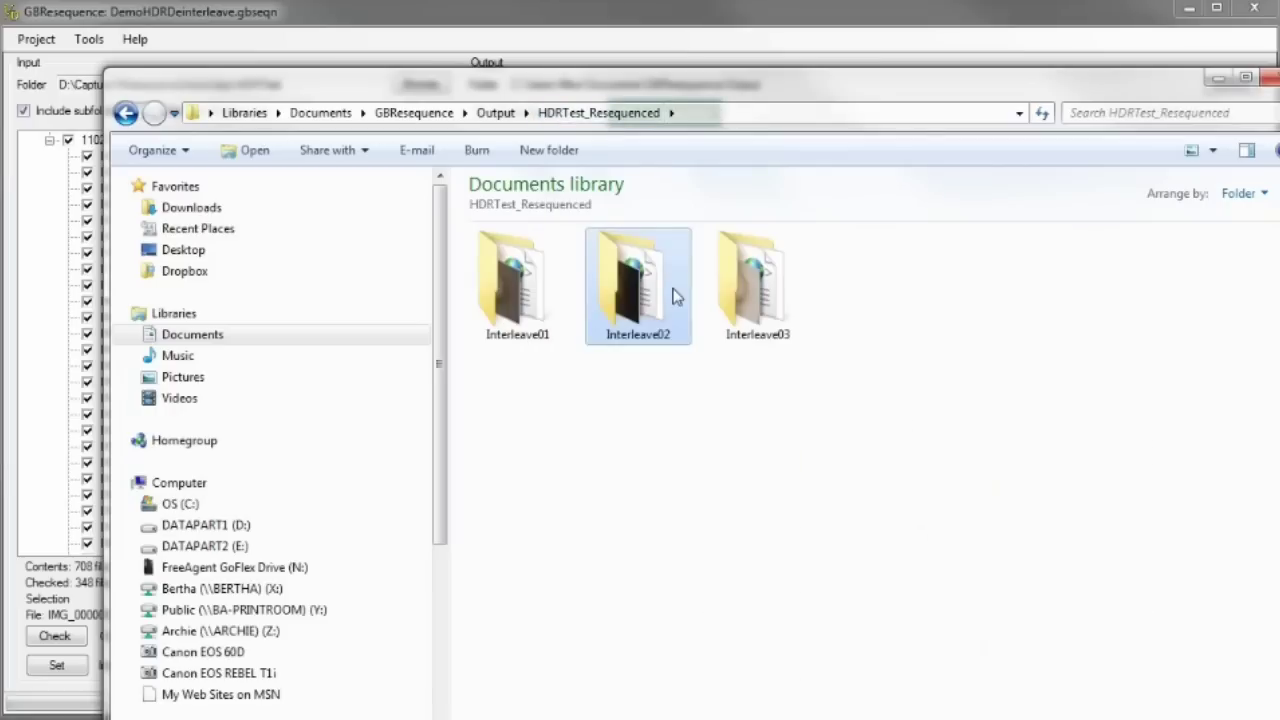
{"action": "double_click", "coordinate": [736, 292]}
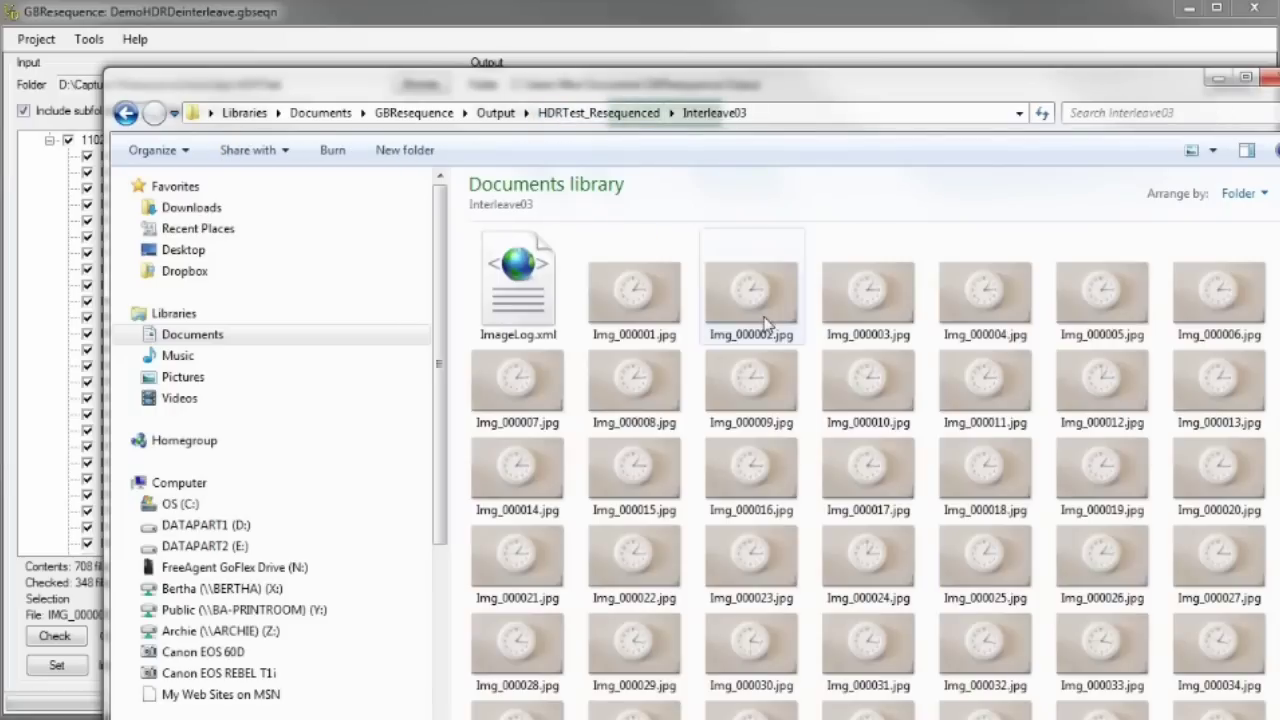
{"action": "left_click", "coordinate": [611, 114]}
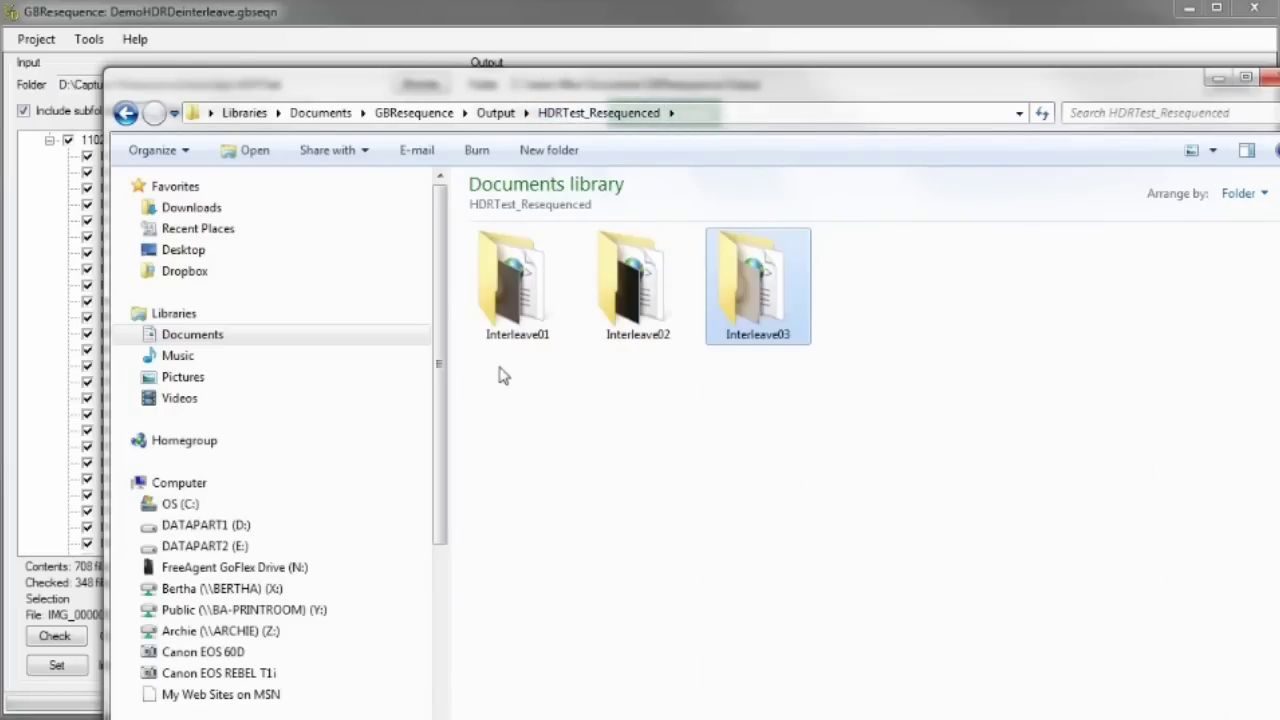